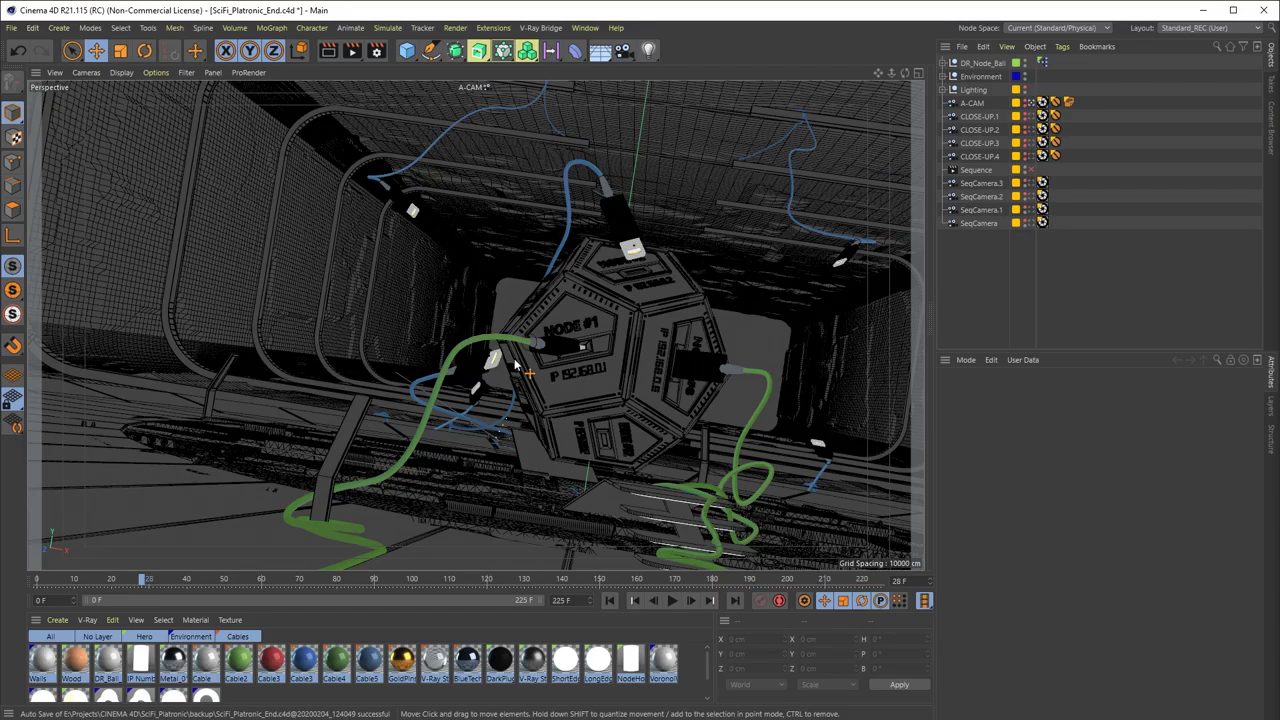
Create a new render setting and set its renderer to V-Ray Bridge
{"action": "left_click", "coordinate": [377, 50]}
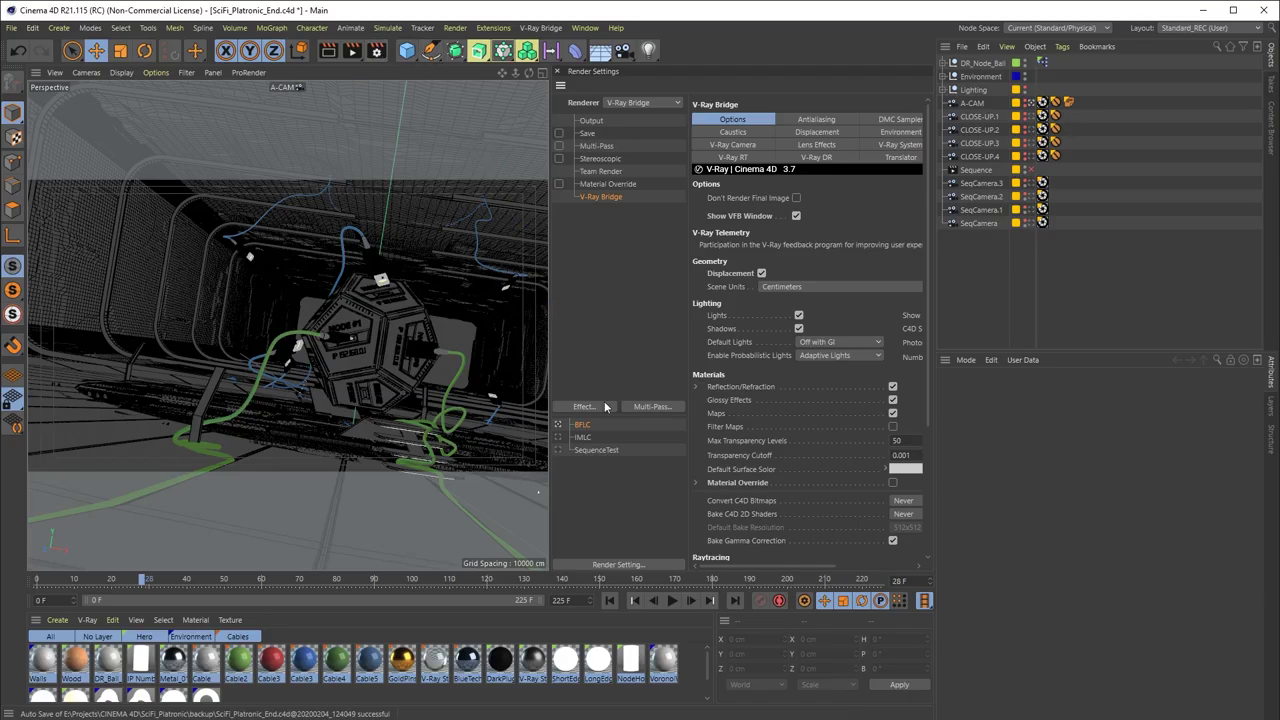
{"action": "left_click", "coordinate": [676, 565]}
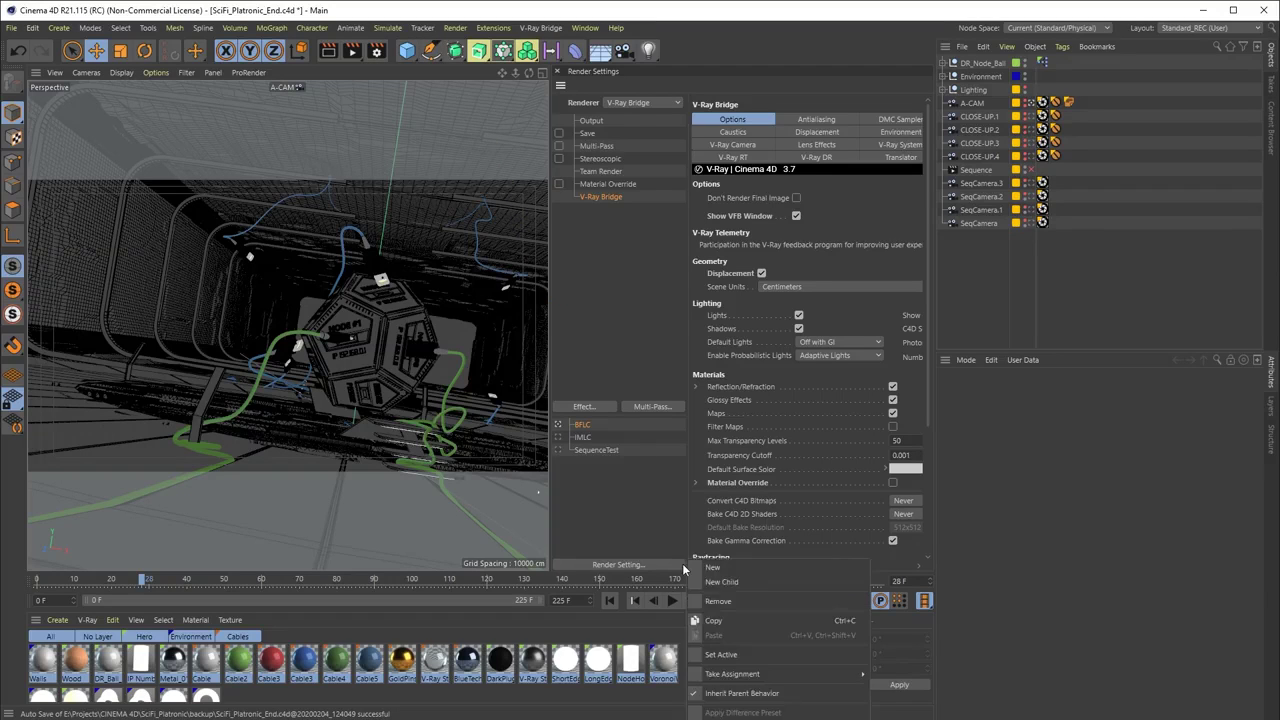
{"action": "left_click", "coordinate": [786, 569]}
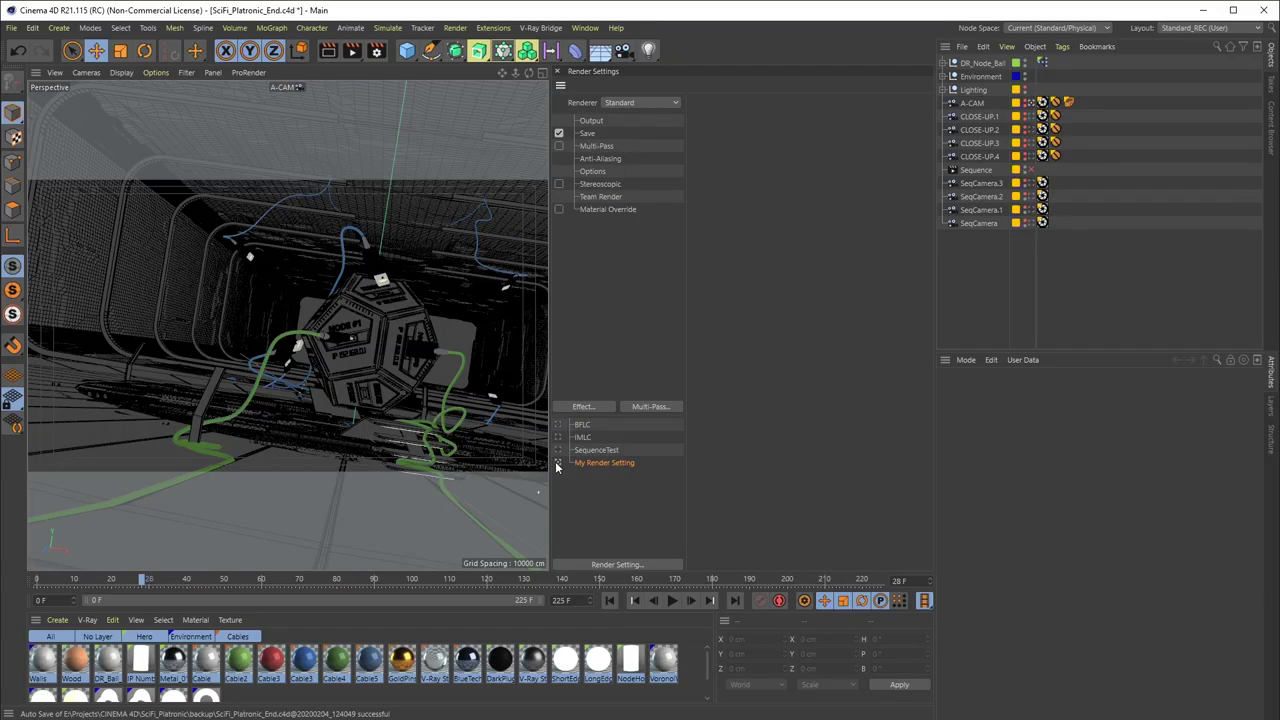
{"action": "left_click", "coordinate": [592, 120]}
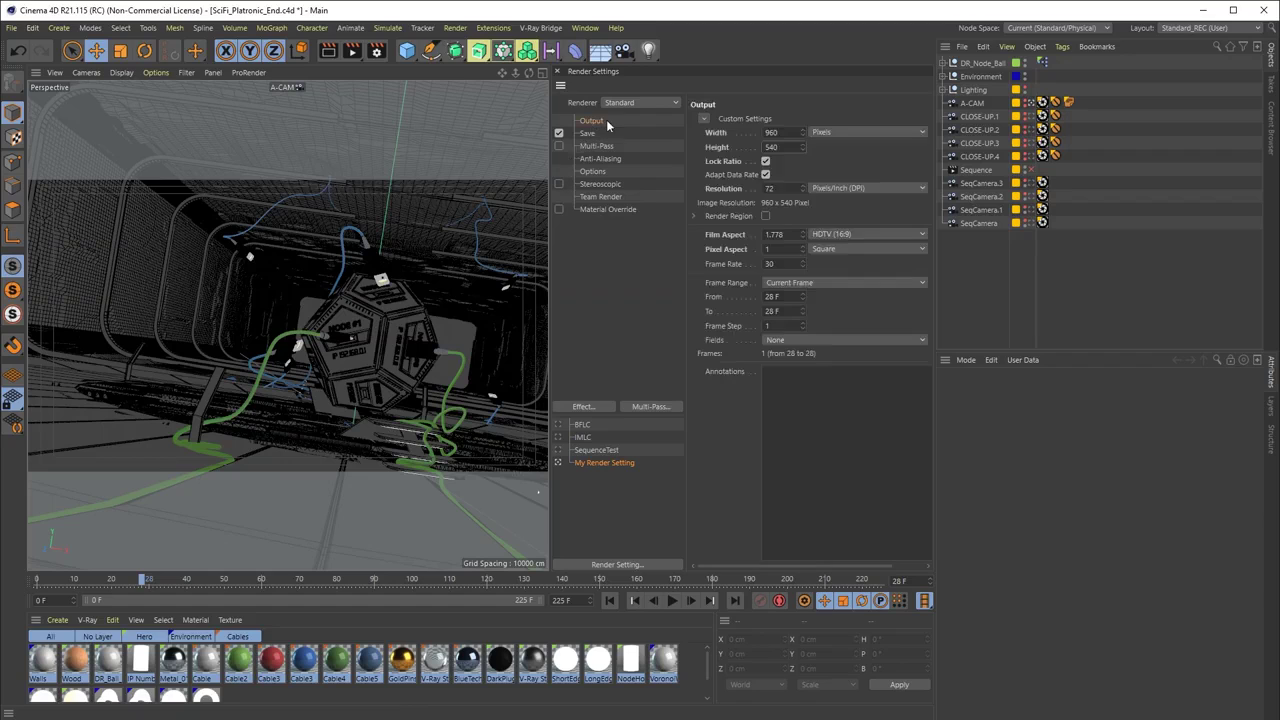
{"action": "left_click", "coordinate": [666, 104]}
{"action": "left_click", "coordinate": [649, 182]}
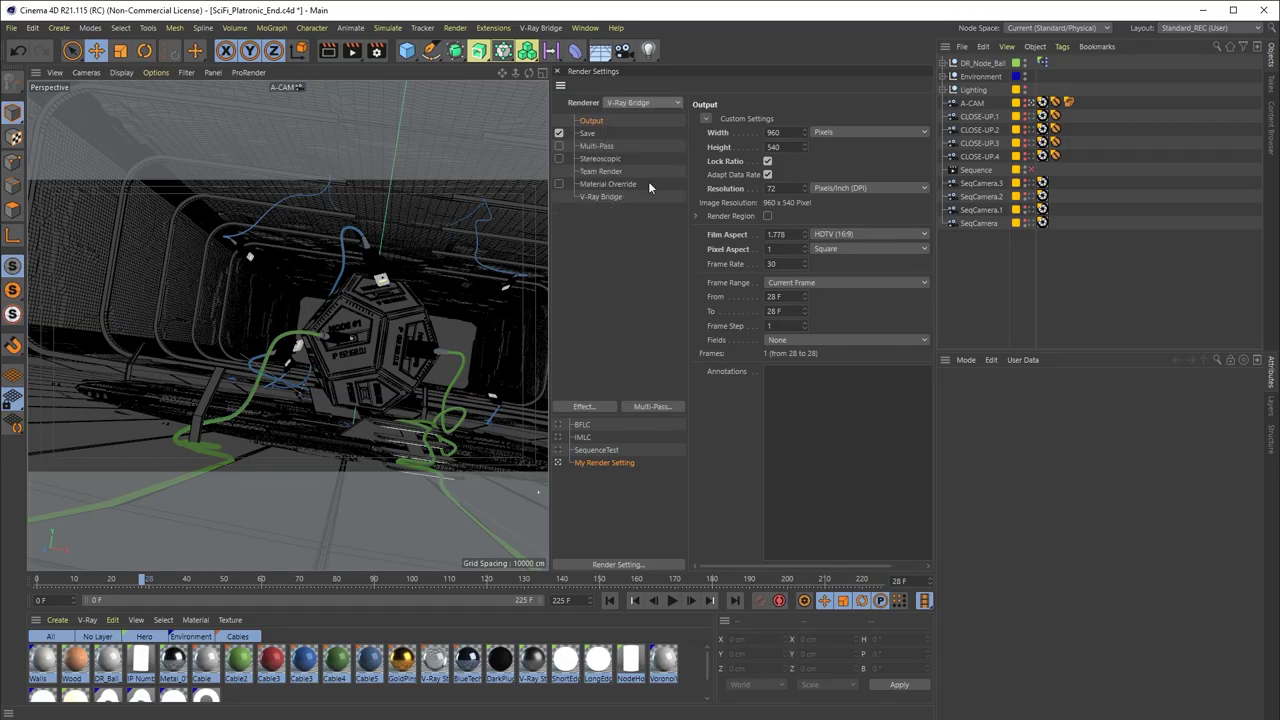
Enable Show VFB Window and Print Info to Console in the V-Ray Bridge options
{"action": "left_click", "coordinate": [603, 197]}
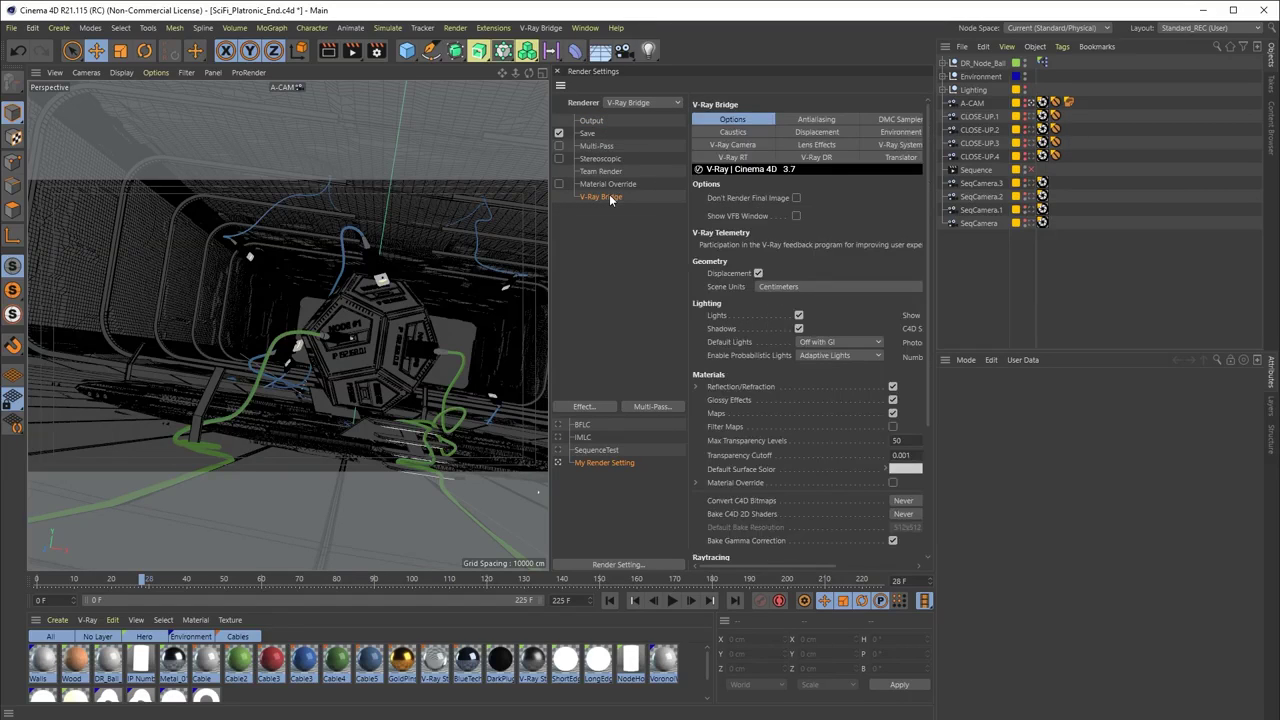
{"action": "left_click", "coordinate": [796, 216]}
{"action": "left_click_drag", "start_coordinate": [930, 176], "coordinate": [932, 372]}
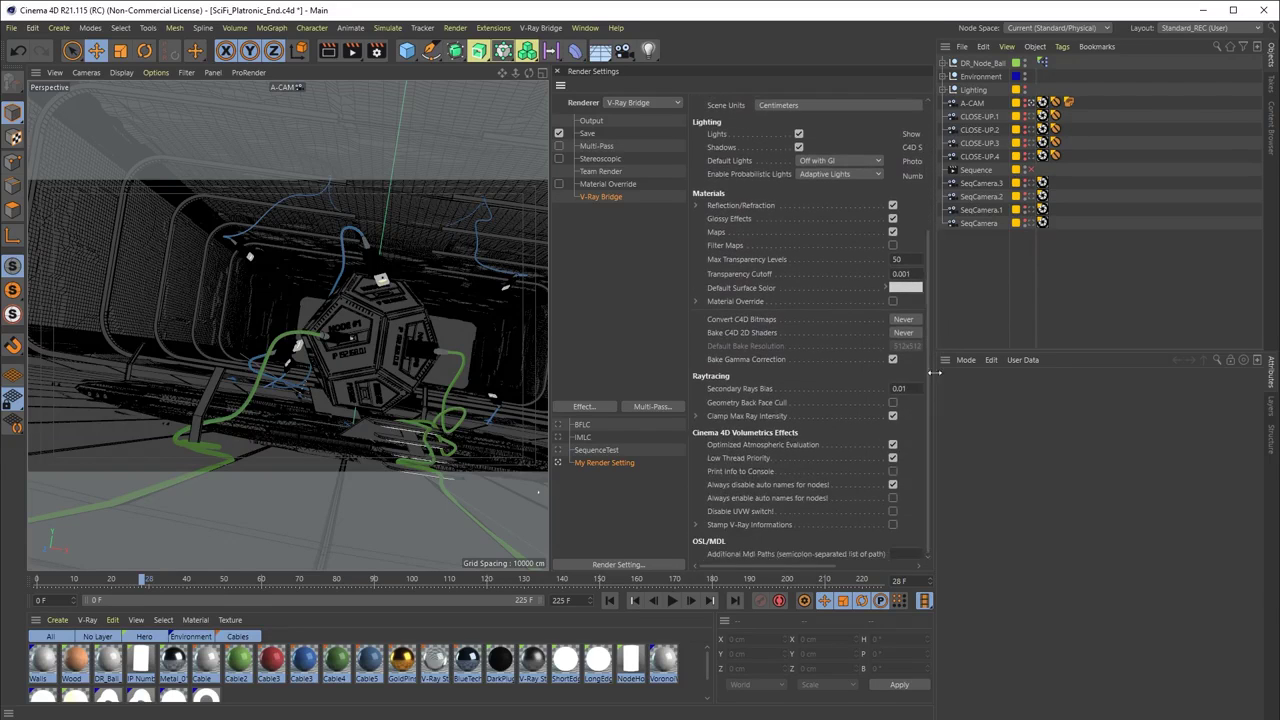
{"action": "left_click", "coordinate": [893, 471]}
{"action": "left_click_drag", "start_coordinate": [930, 459], "coordinate": [934, 268]}
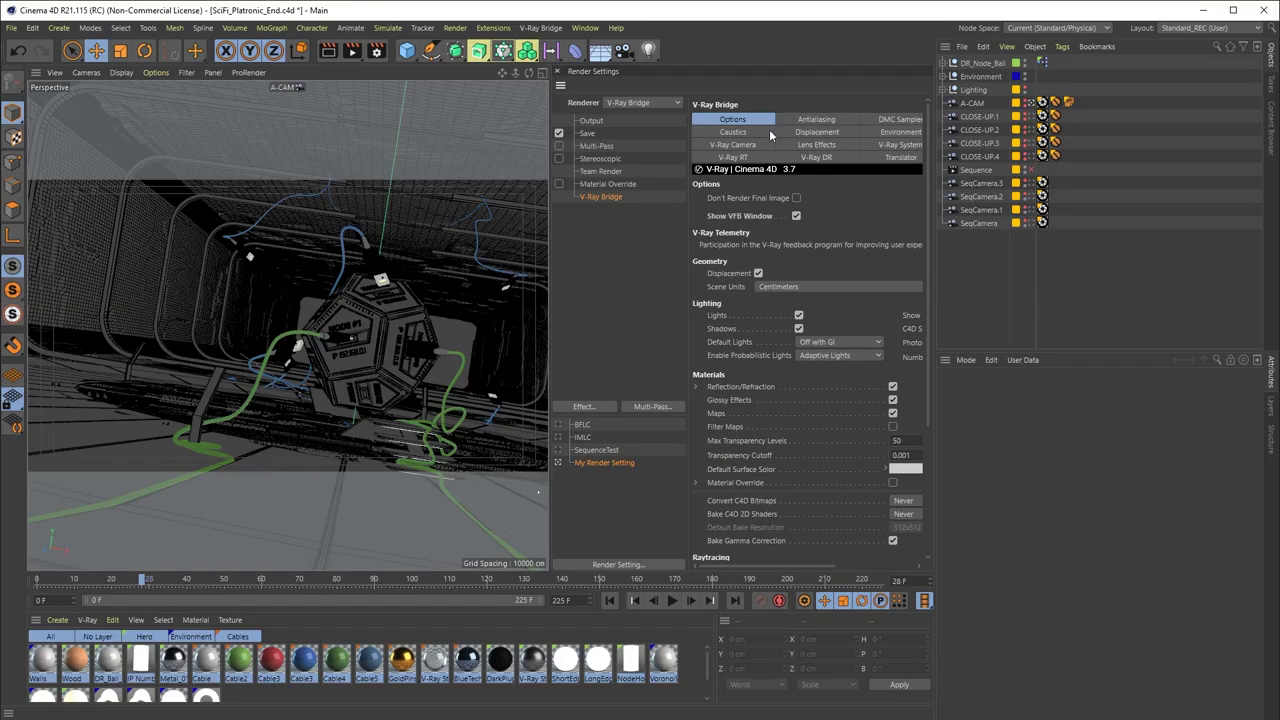
Enable Use Distributed Rendering for V-Ray DR and activate Slave #1 with the IP 10.0.20.161
{"action": "left_click", "coordinate": [787, 159]}
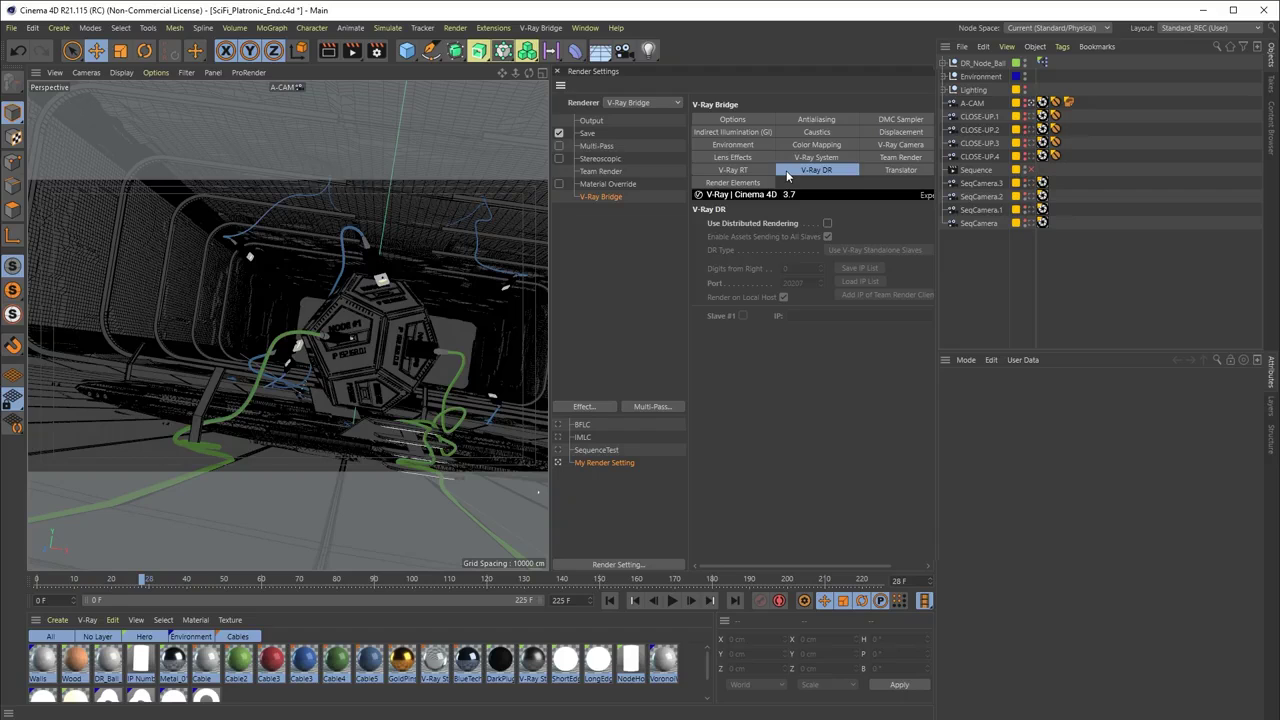
{"action": "left_click", "coordinate": [826, 225]}
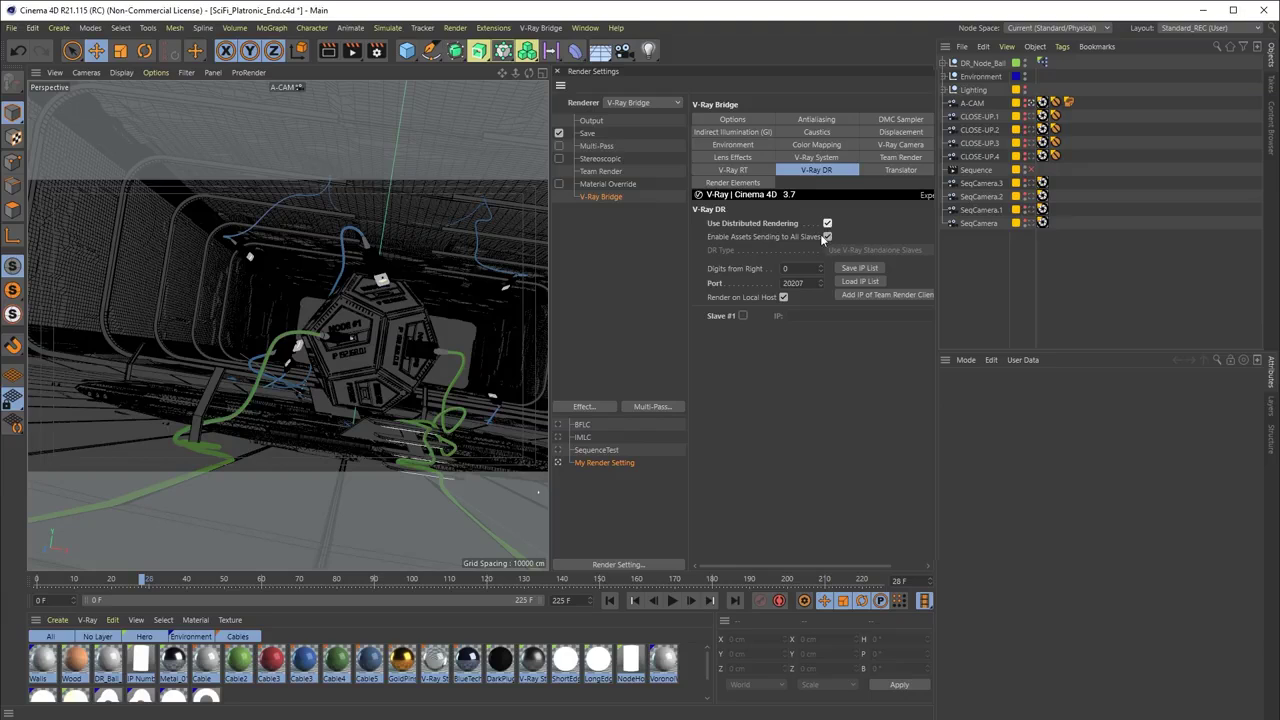
{"action": "left_click", "coordinate": [754, 281]}
{"action": "left_click", "coordinate": [742, 315]}
{"action": "left_click", "coordinate": [798, 317]}
Connect to 10.0.20.161 with Remote Desktop Connection, entering the account password
{"action": "key", "text": "super"}
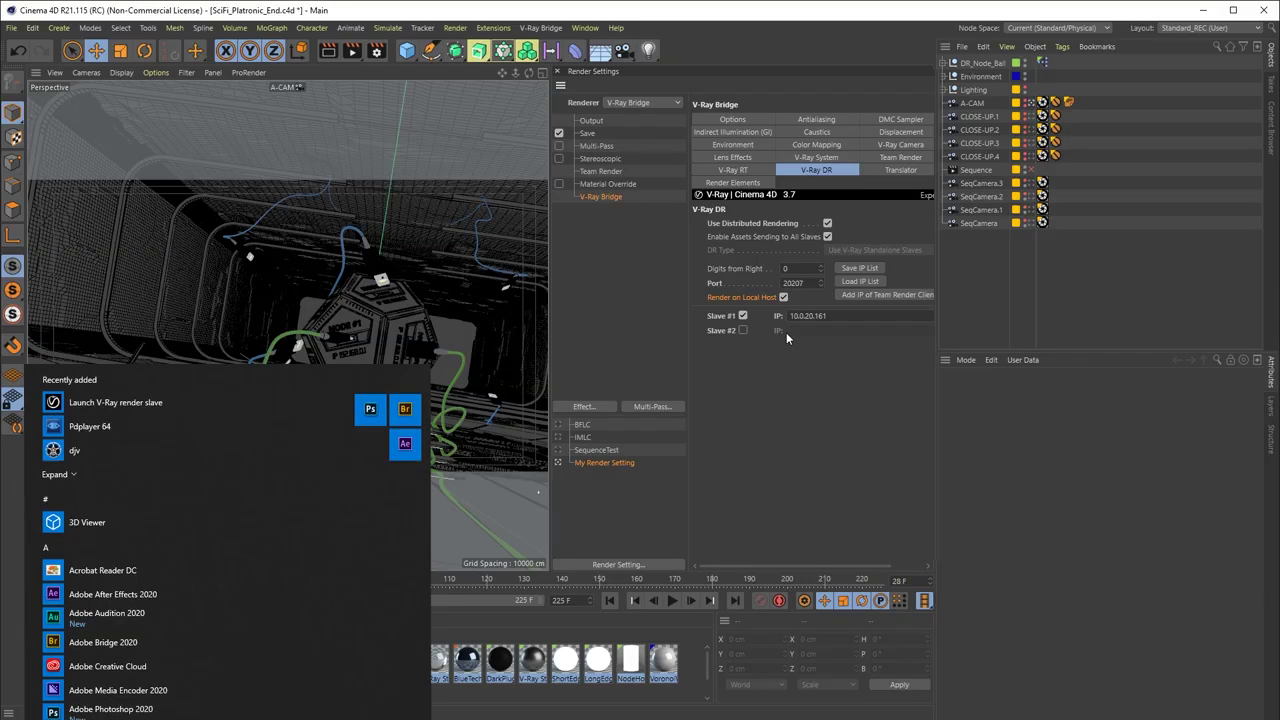
{"action": "type", "text": "remote"}
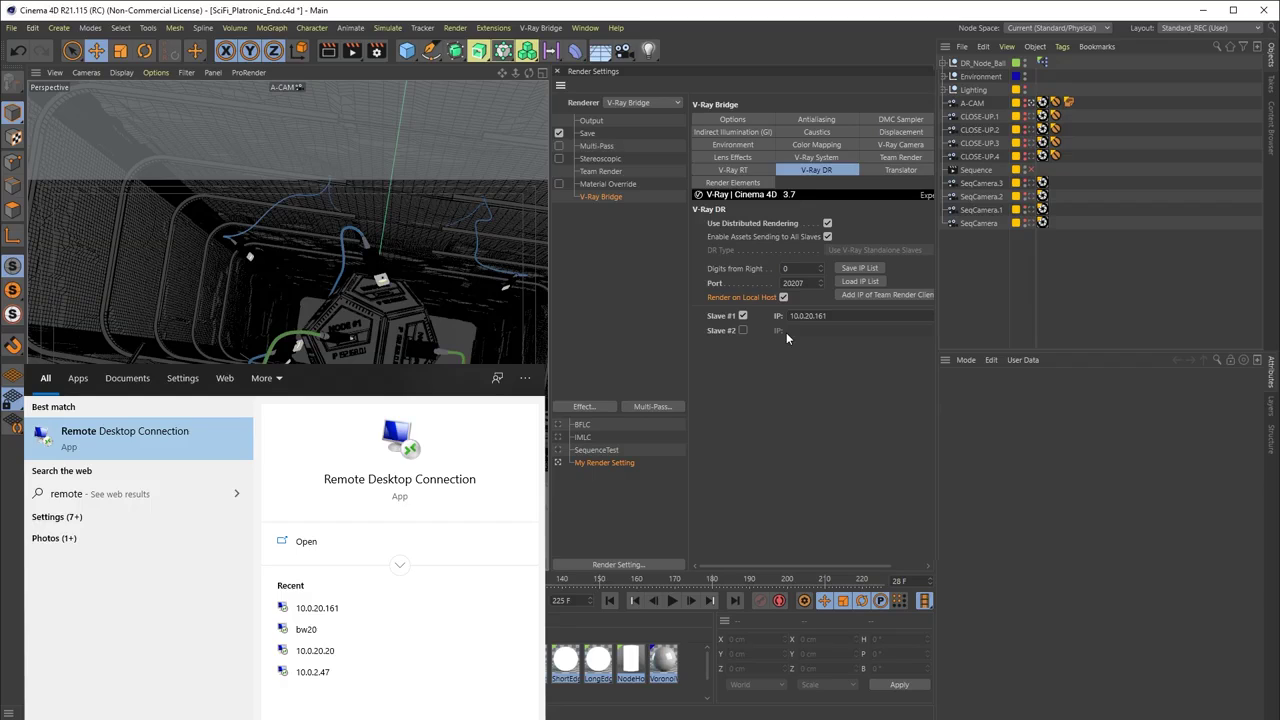
{"action": "key", "text": "Return"}
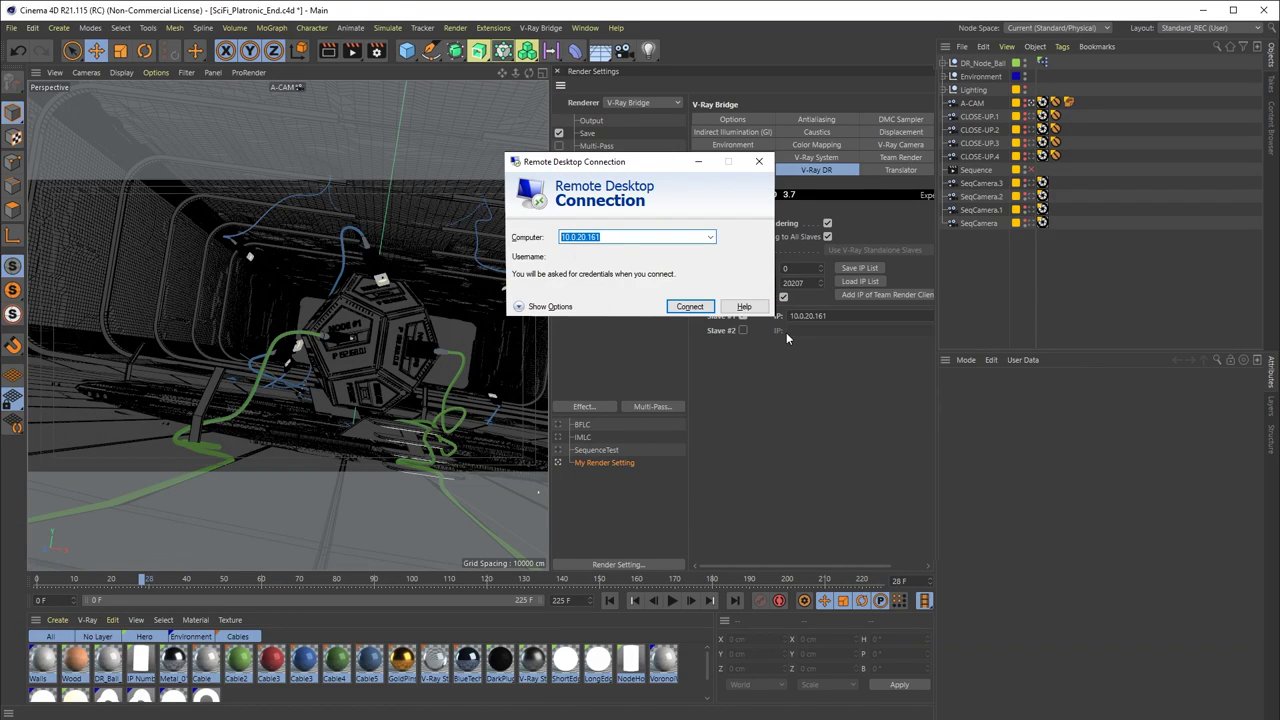
{"action": "key", "text": "Return"}
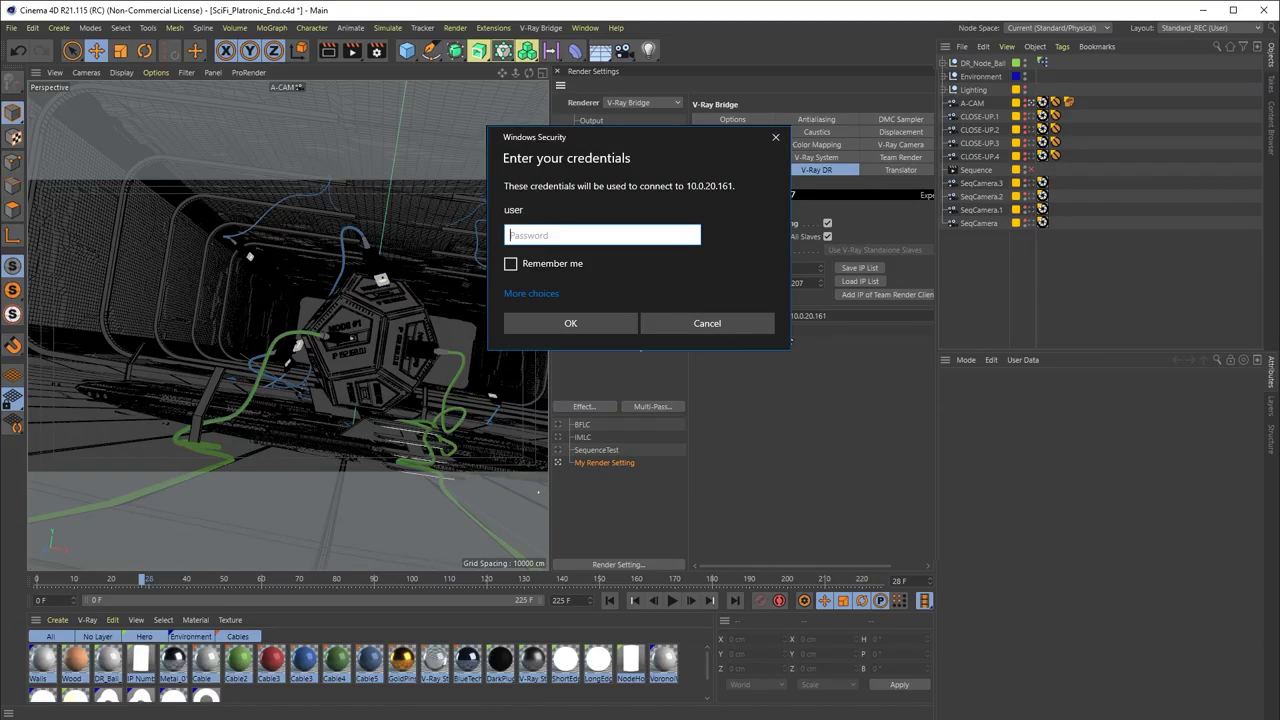
{"action": "type", "text": "*****"}
{"action": "key", "text": "Return"}
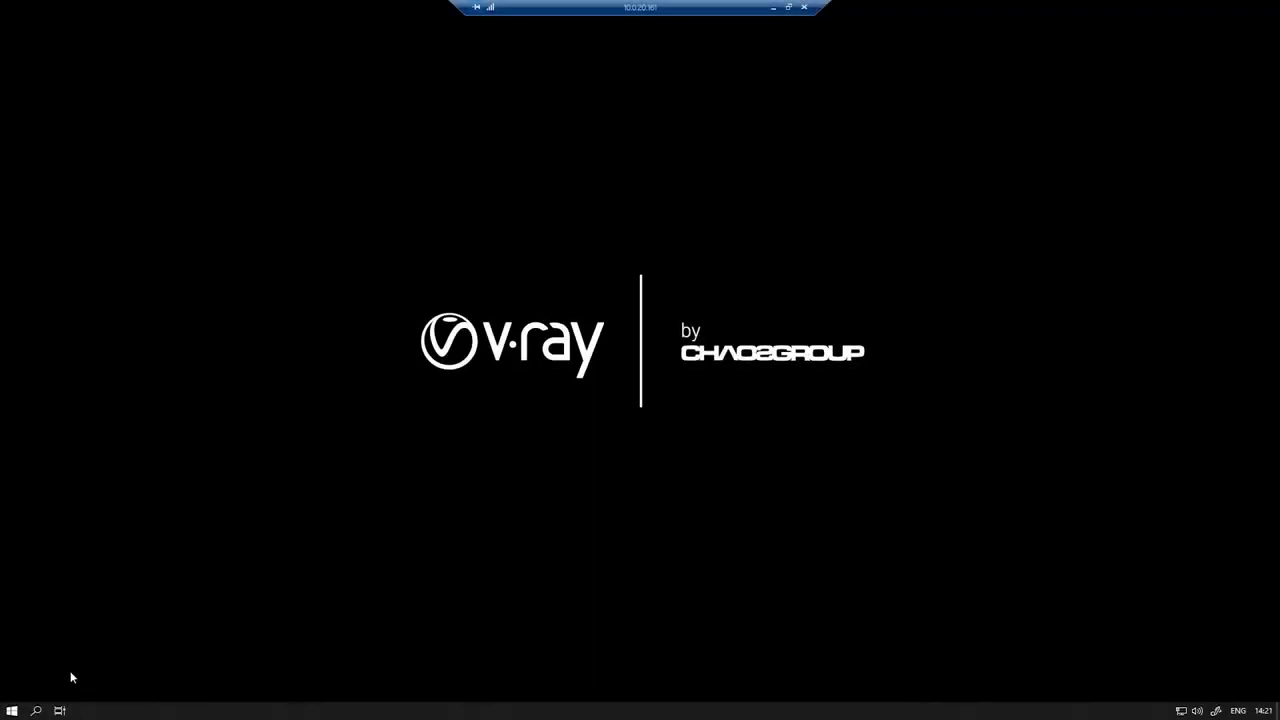
Launch the V-Ray for Cinema 4D render slave on the remote machine and check its server-mode line in the log
{"action": "key", "text": "super"}
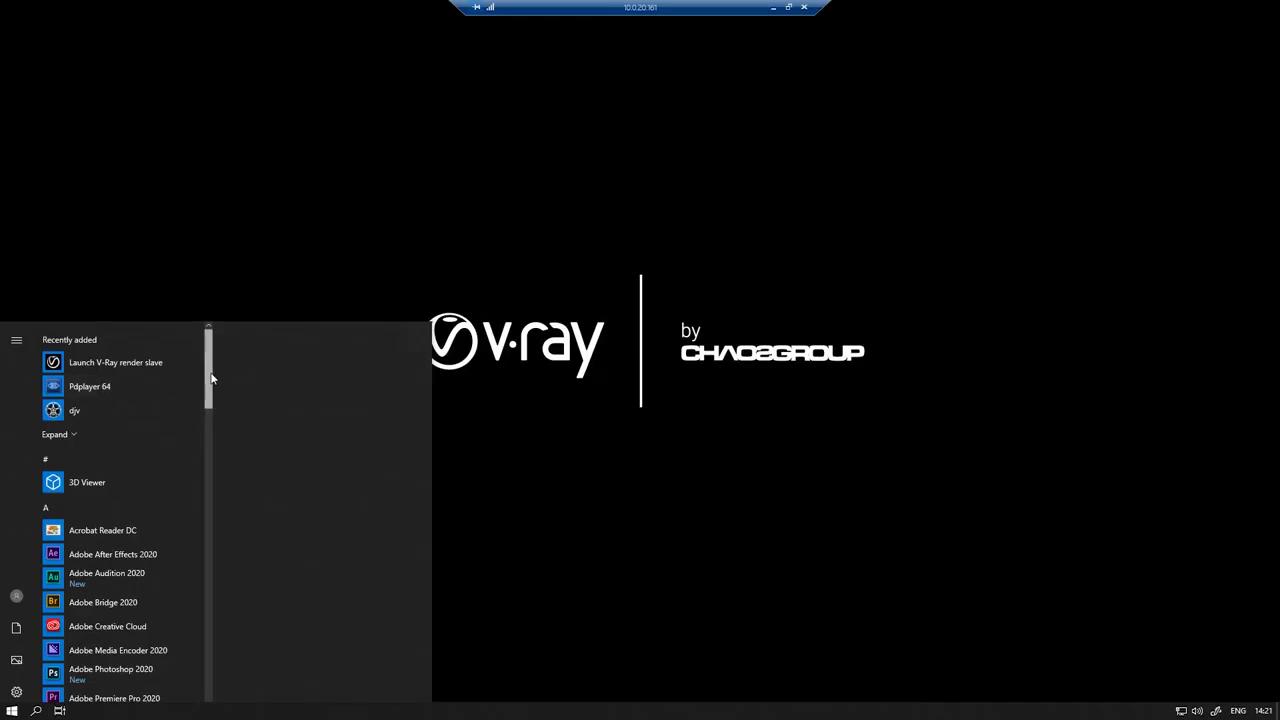
{"action": "left_click_drag", "start_coordinate": [211, 378], "coordinate": [198, 688]}
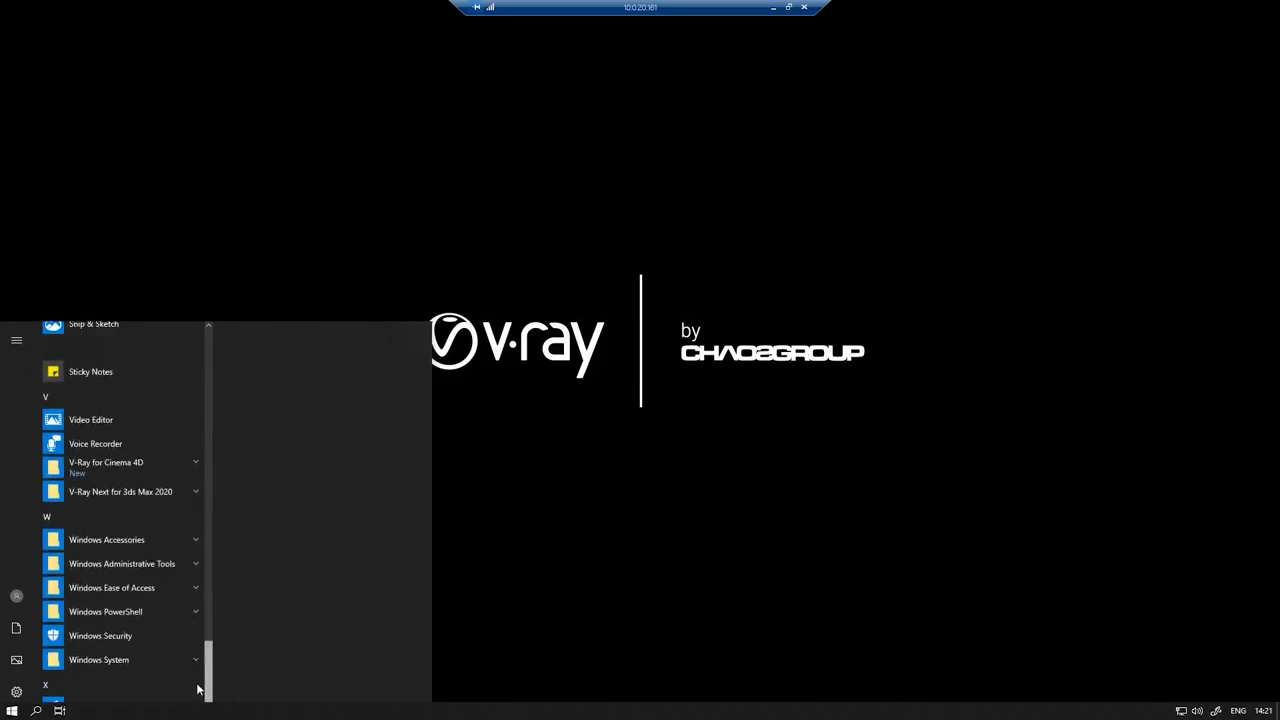
{"action": "left_click", "coordinate": [192, 471]}
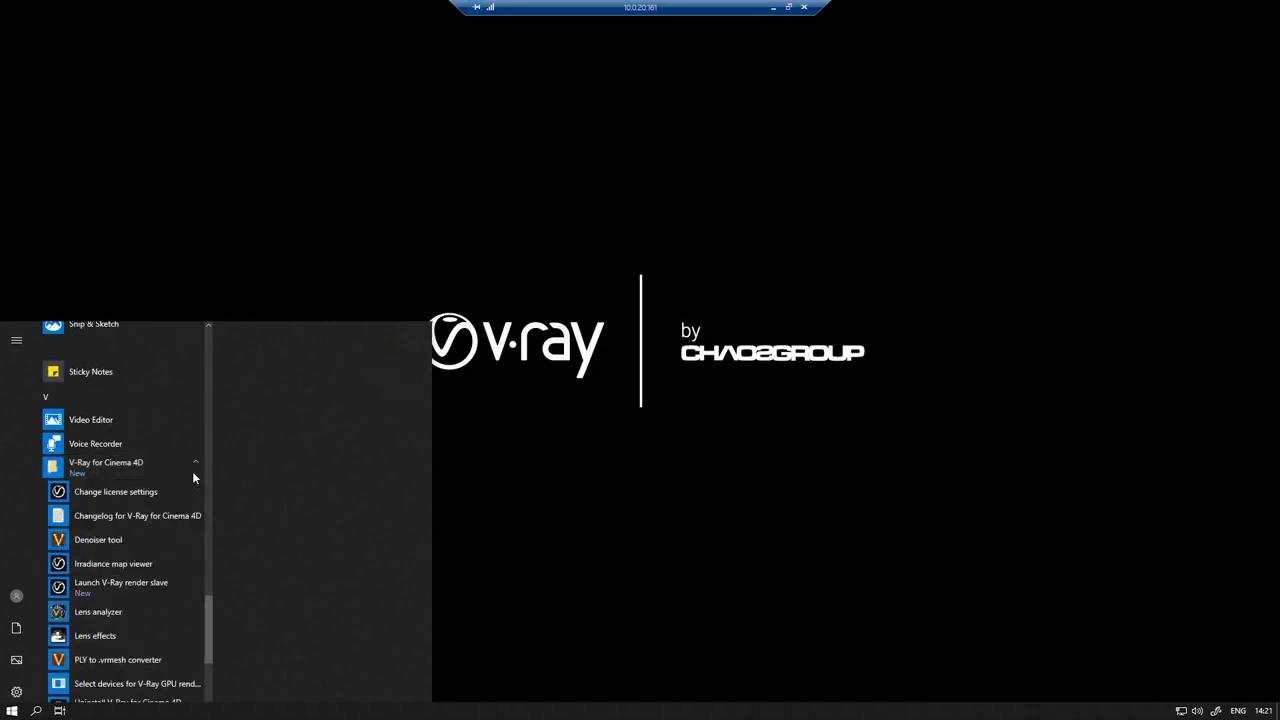
{"action": "left_click", "coordinate": [179, 598]}
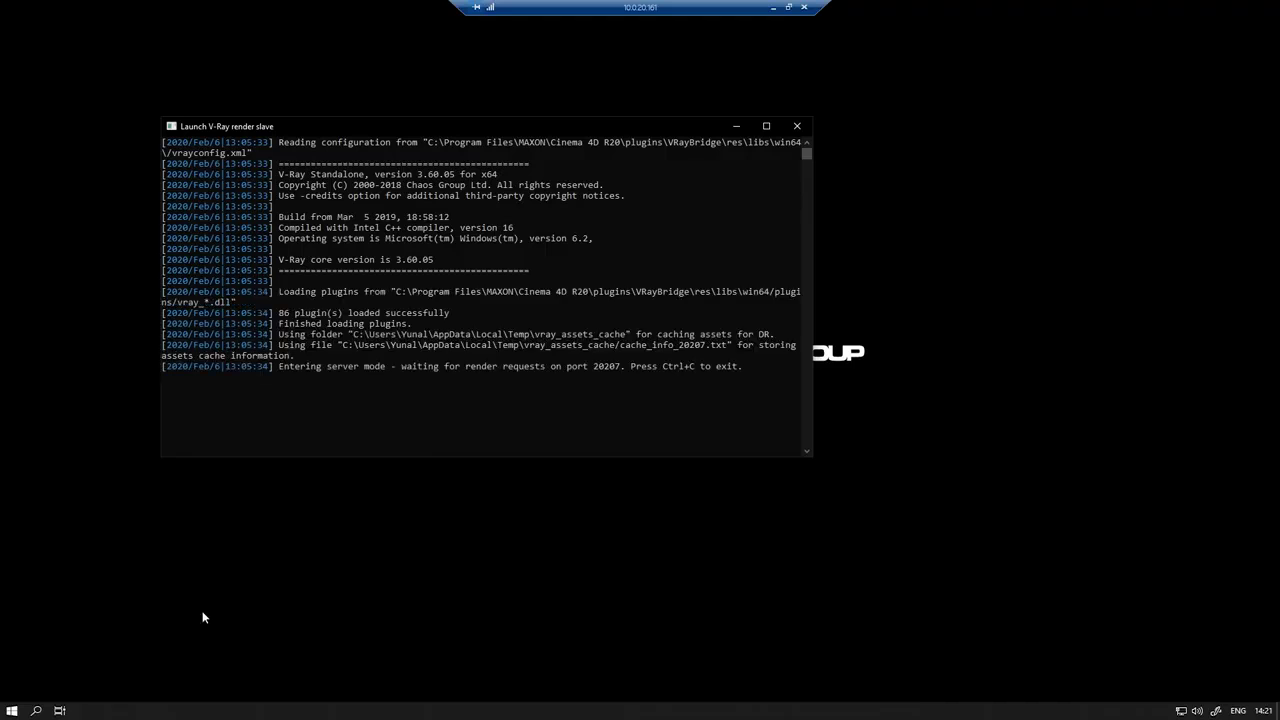
{"action": "left_click_drag", "start_coordinate": [279, 366], "coordinate": [633, 370]}
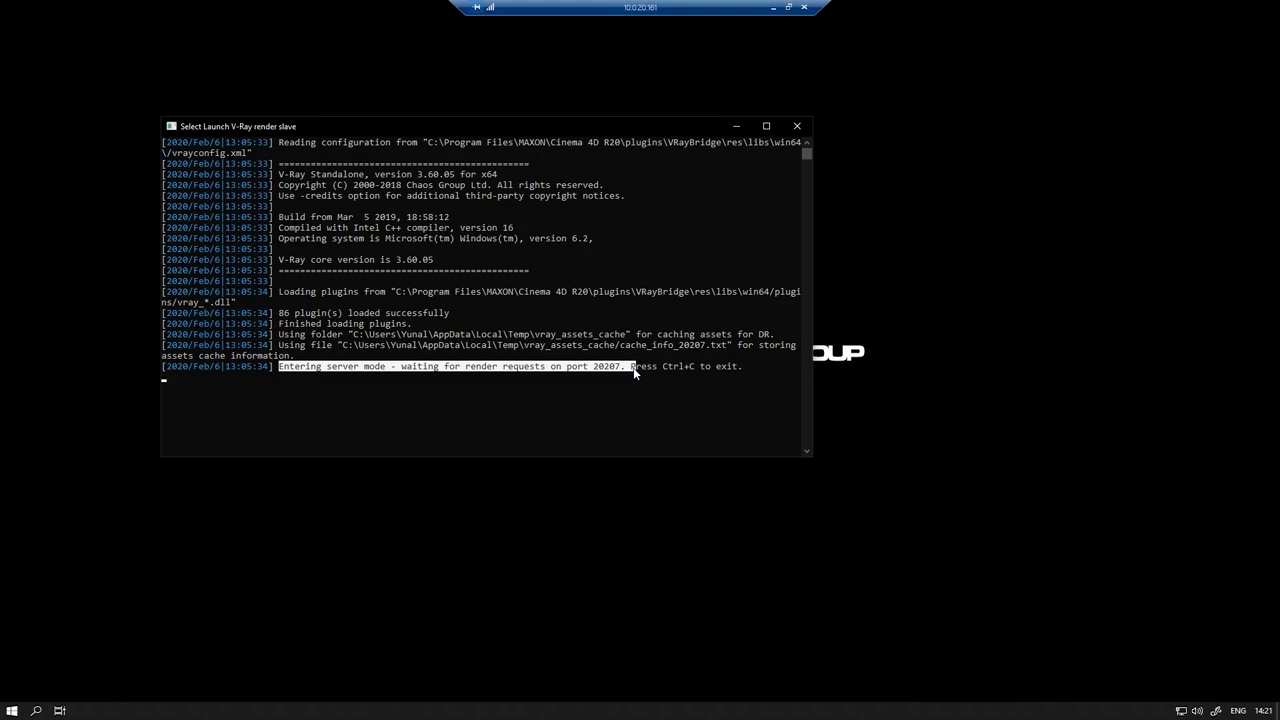
{"action": "left_click", "coordinate": [633, 367]}
{"action": "key", "text": "Escape"}
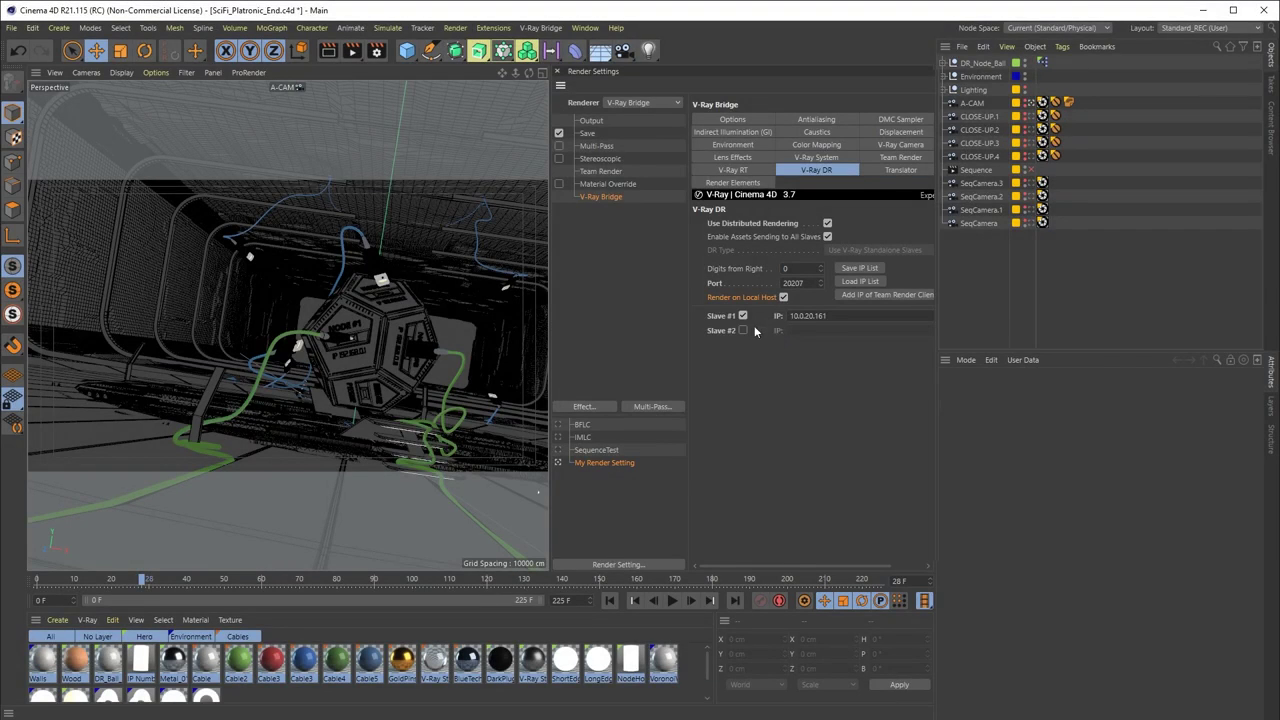
Activate Slave #2 in the distributed rendering settings with the host name bw06
{"action": "left_click", "coordinate": [743, 330]}
{"action": "left_click", "coordinate": [800, 332]}
{"action": "type", "text": "bu06"}
{"action": "key", "text": "Return"}
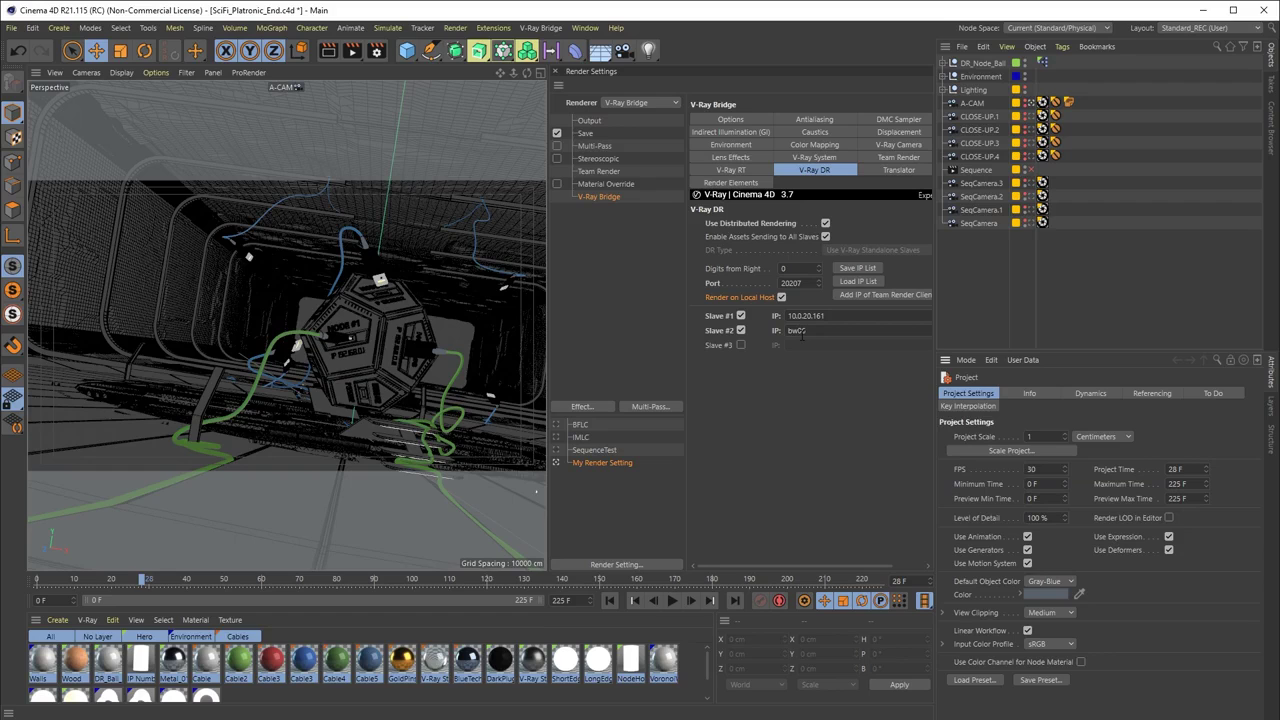
Run the V-Ray Convert Bitmaps command on the scene
{"action": "left_click", "coordinate": [544, 28]}
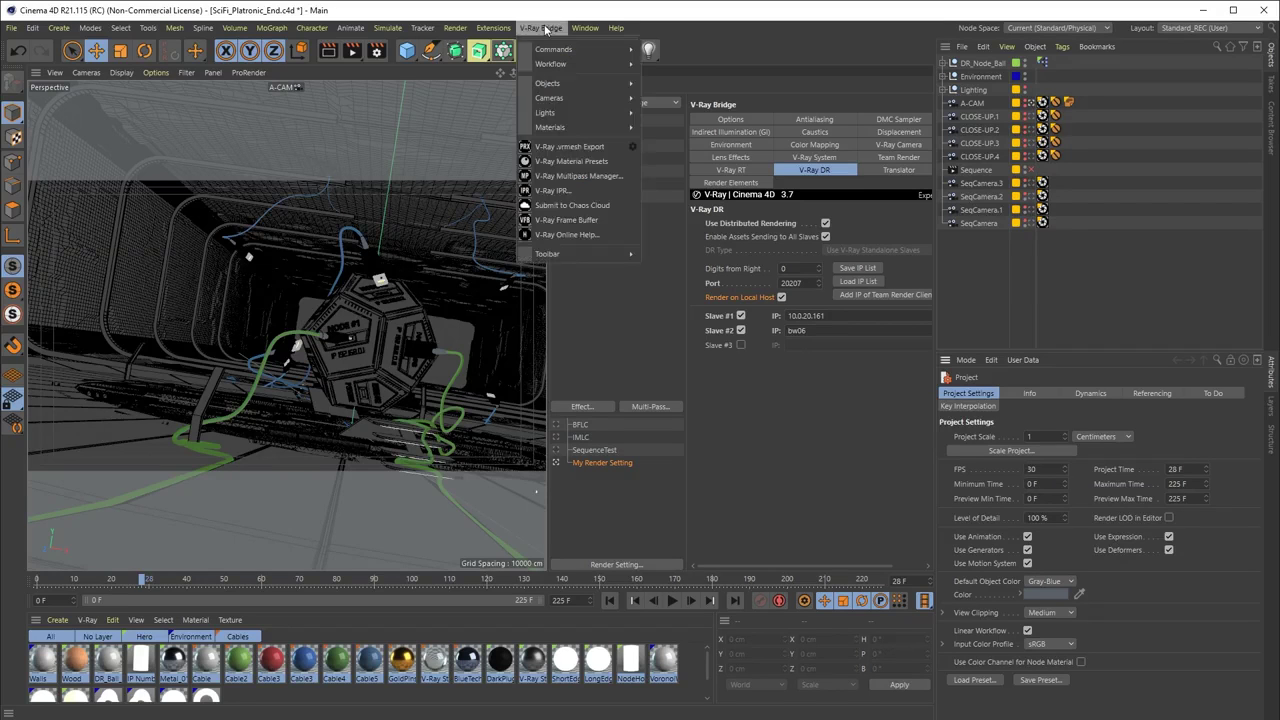
{"action": "mouse_move", "coordinate": [570, 49]}
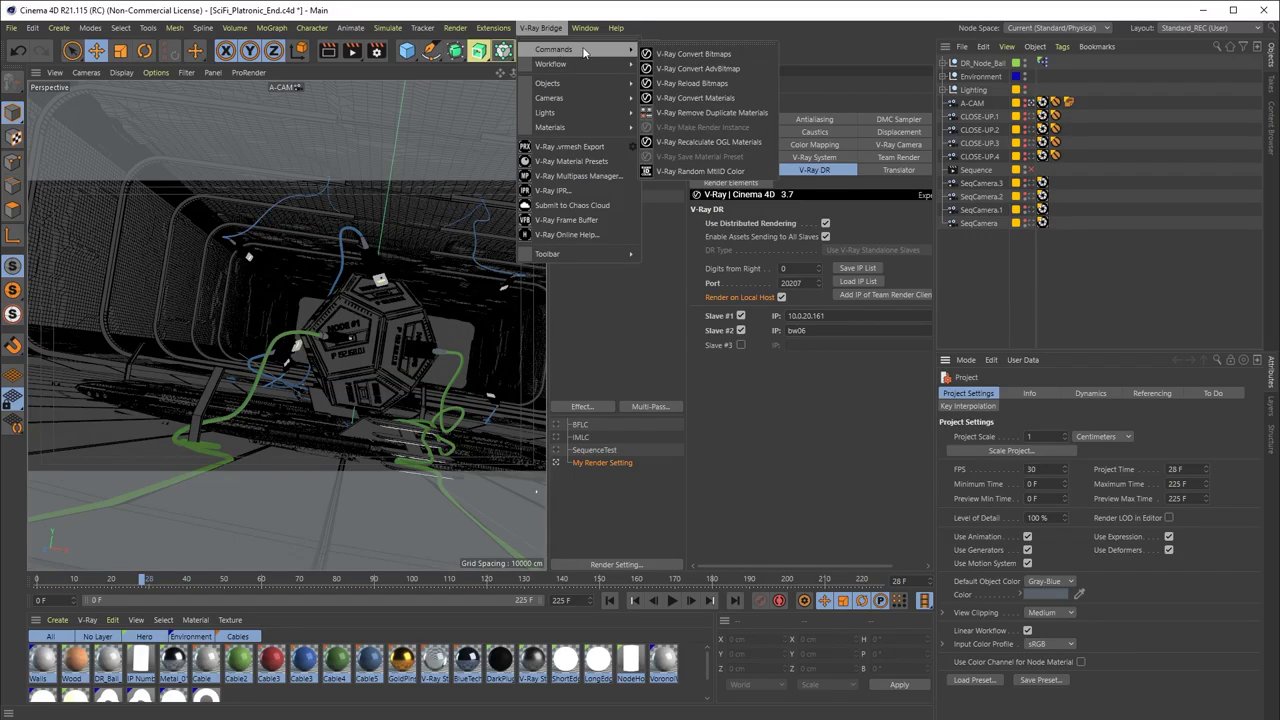
{"action": "left_click", "coordinate": [767, 56]}
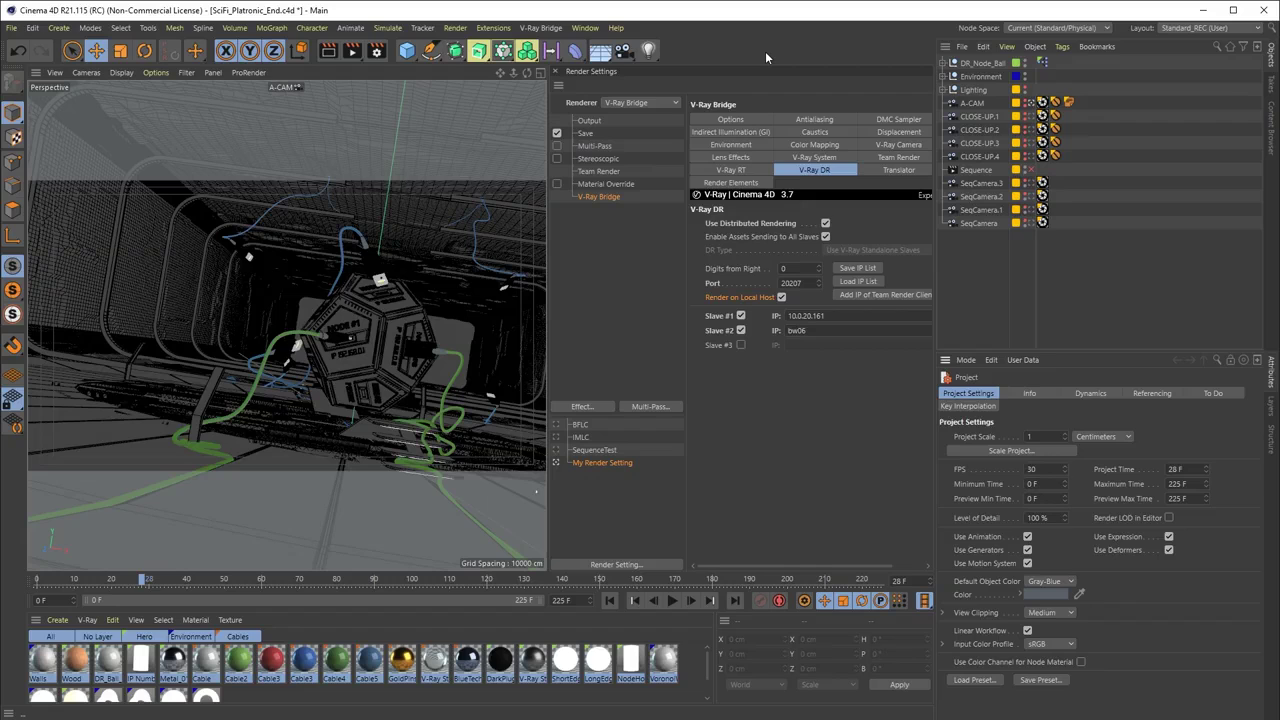
Set both Convert C4D Bitmaps and Bake C4D 2D Shaders to Always (To File) in the V-Ray Bridge options
{"action": "left_click", "coordinate": [747, 120]}
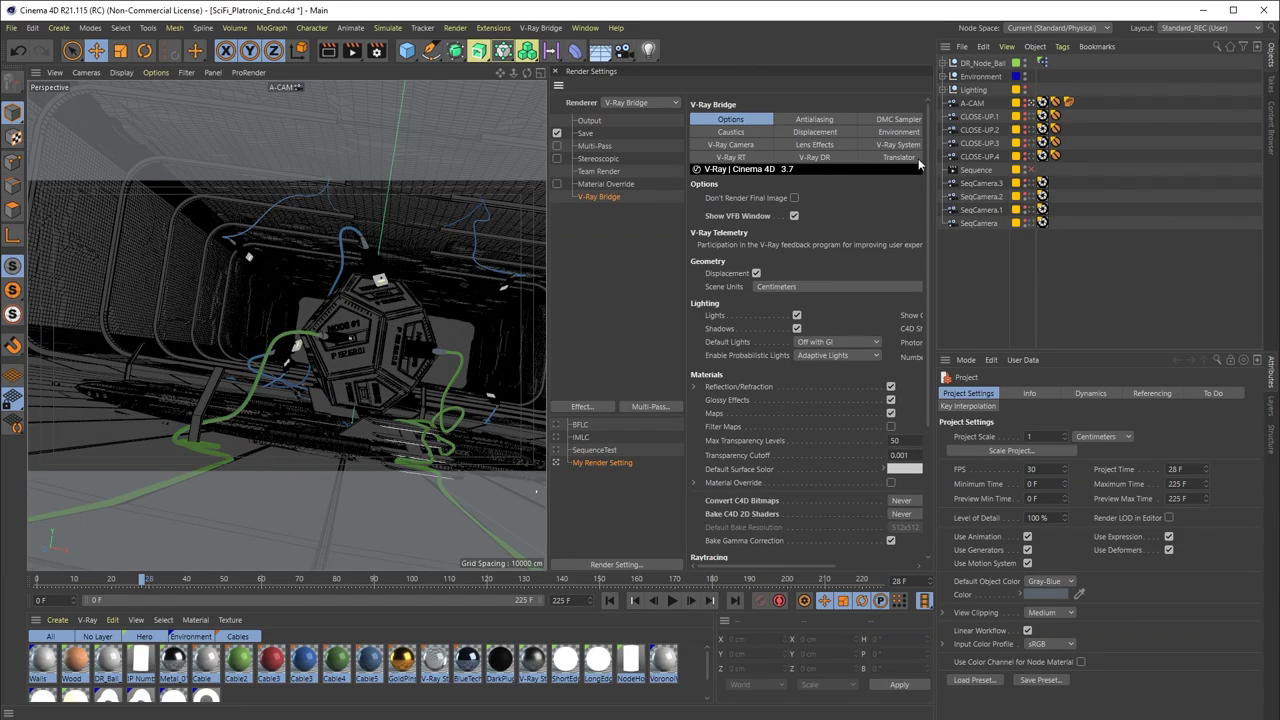
{"action": "scroll", "coordinate": [924, 156], "scroll_direction": "down", "scroll_amount": 5}
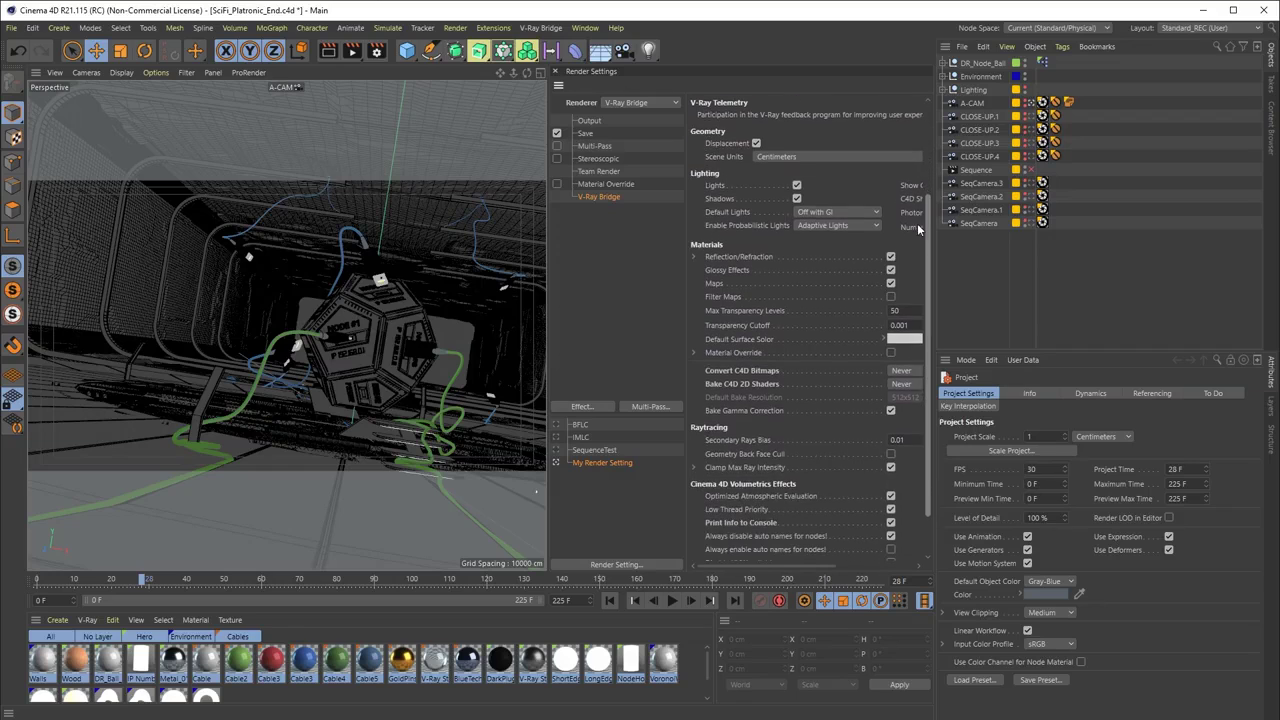
{"action": "left_click", "coordinate": [909, 374]}
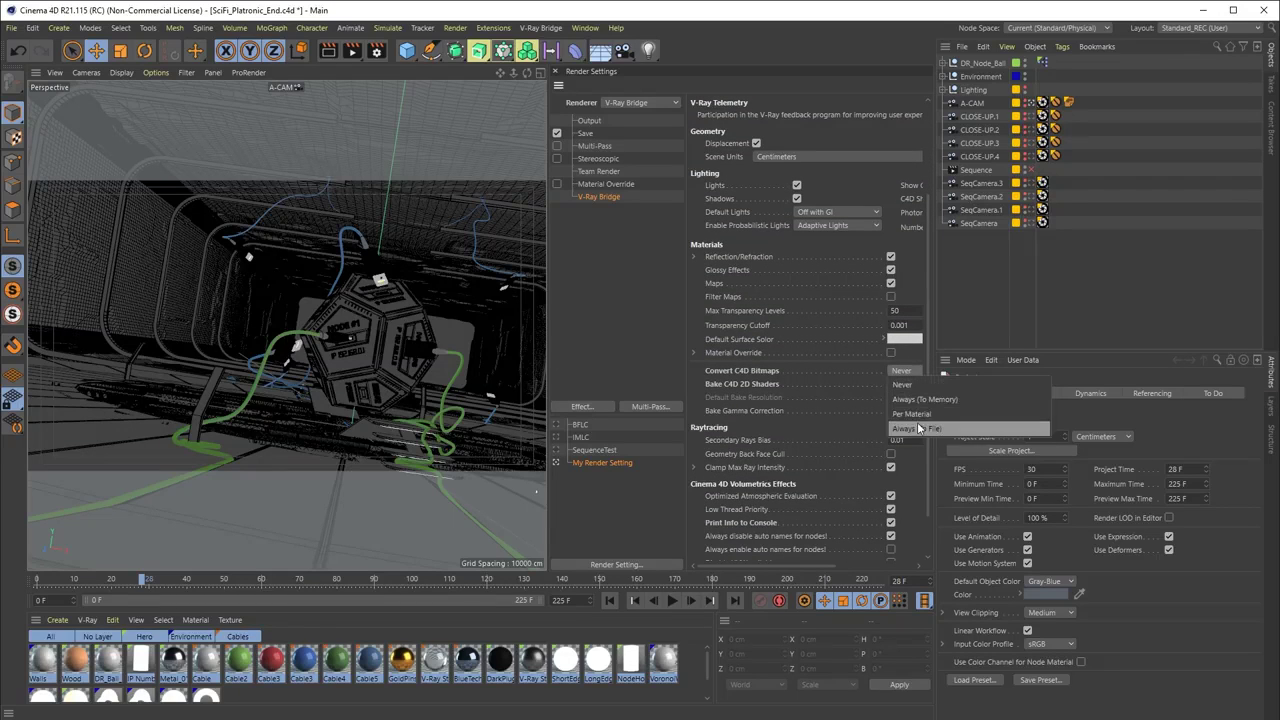
{"action": "left_click", "coordinate": [920, 428]}
{"action": "left_click", "coordinate": [902, 384]}
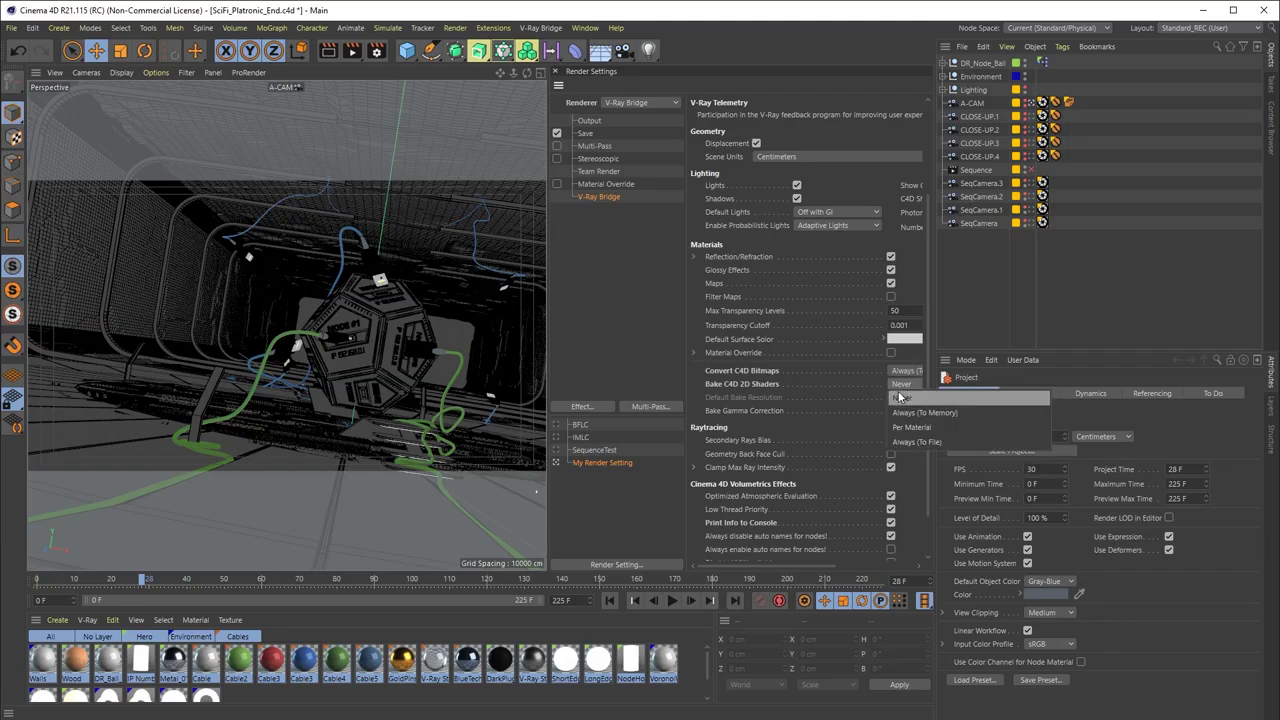
{"action": "left_click", "coordinate": [925, 440]}
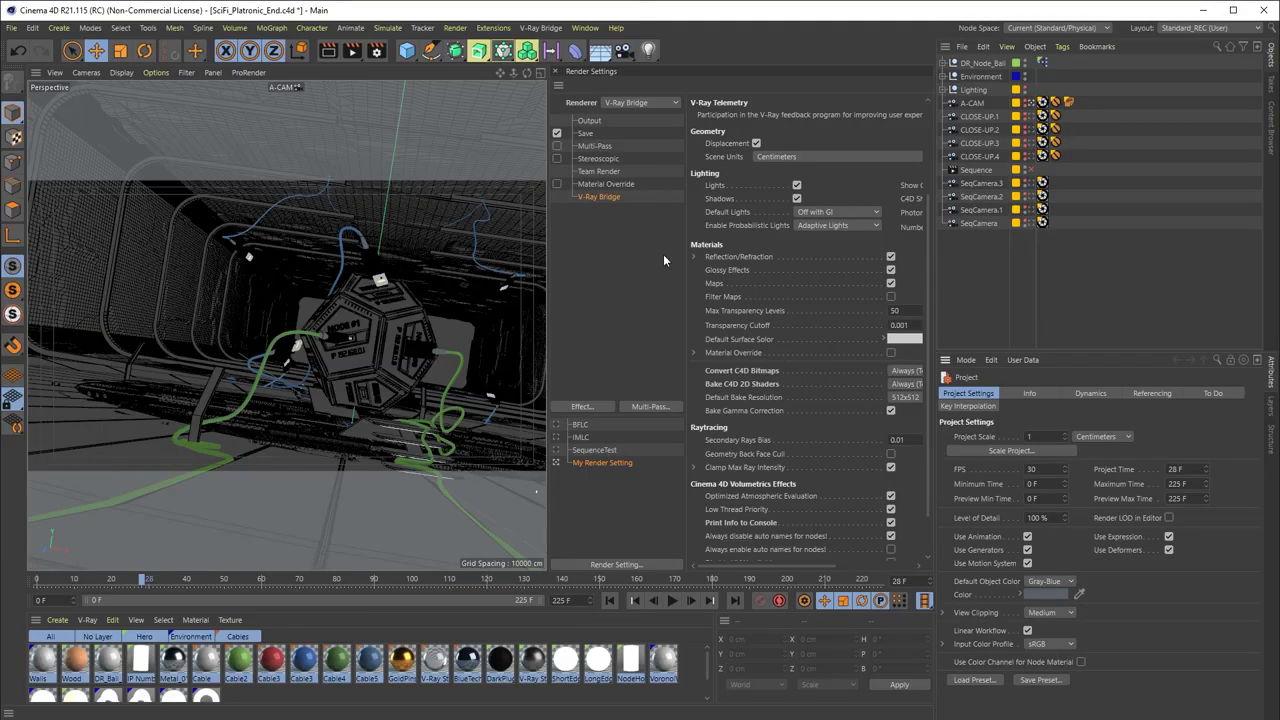
Render the current frame to the Picture Viewer and check the render servers' messages in the Console
{"action": "left_click", "coordinate": [365, 57]}
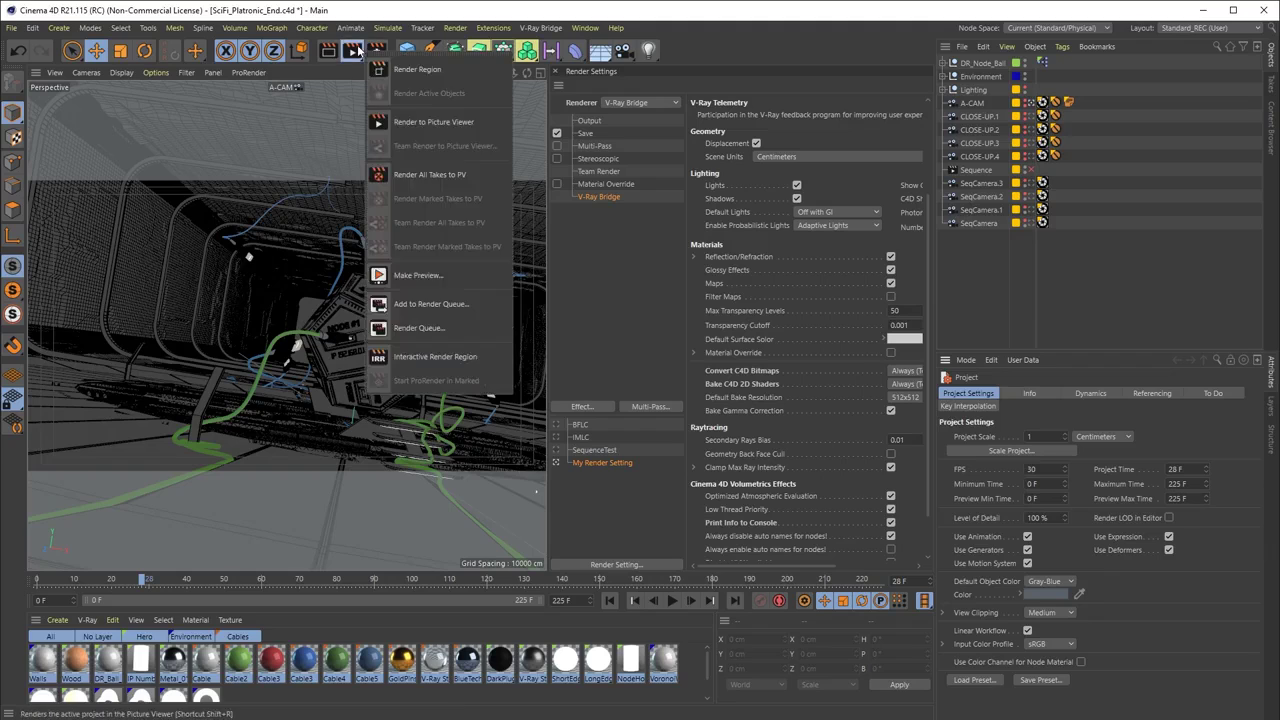
{"action": "left_click", "coordinate": [380, 122]}
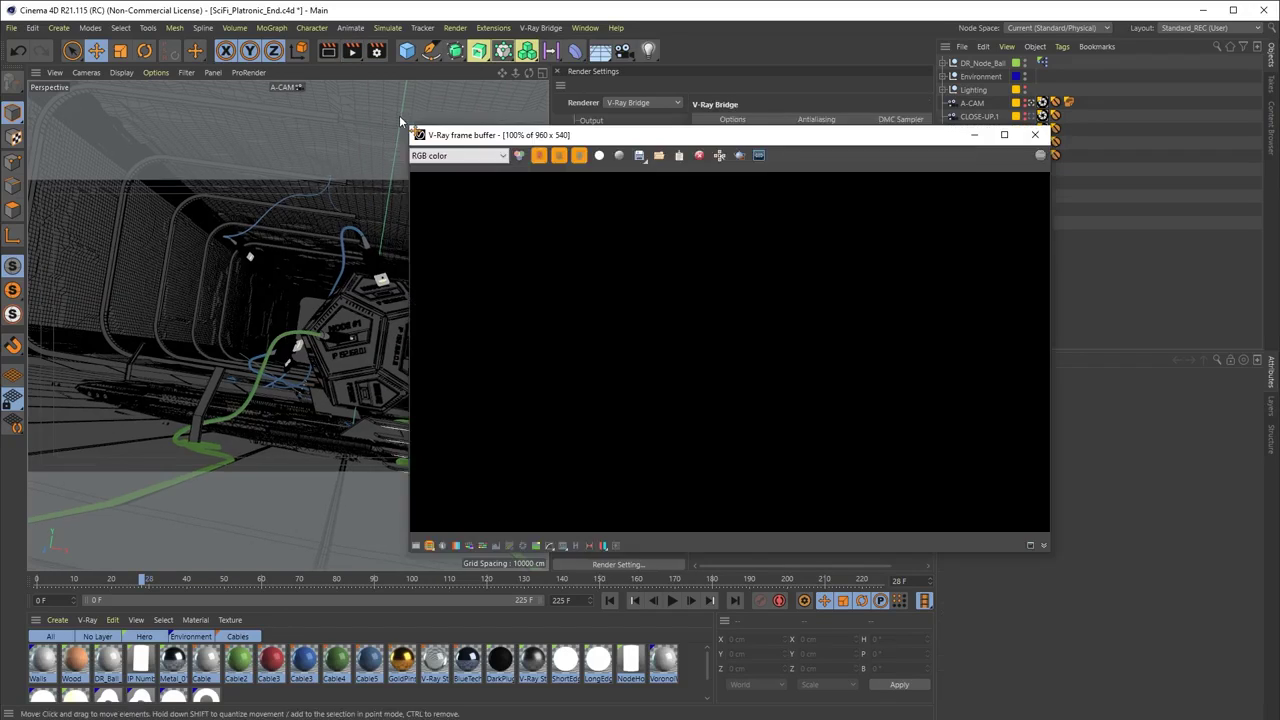
{"action": "left_click", "coordinate": [492, 28]}
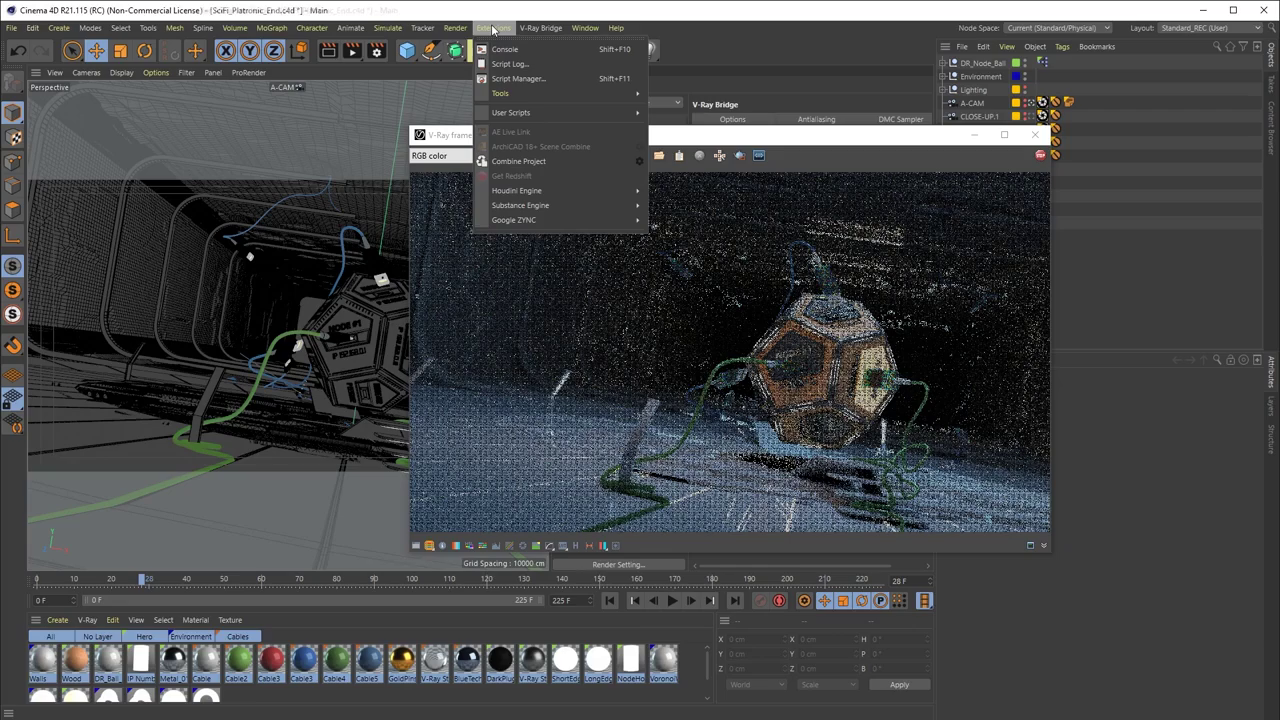
{"action": "left_click", "coordinate": [500, 49]}
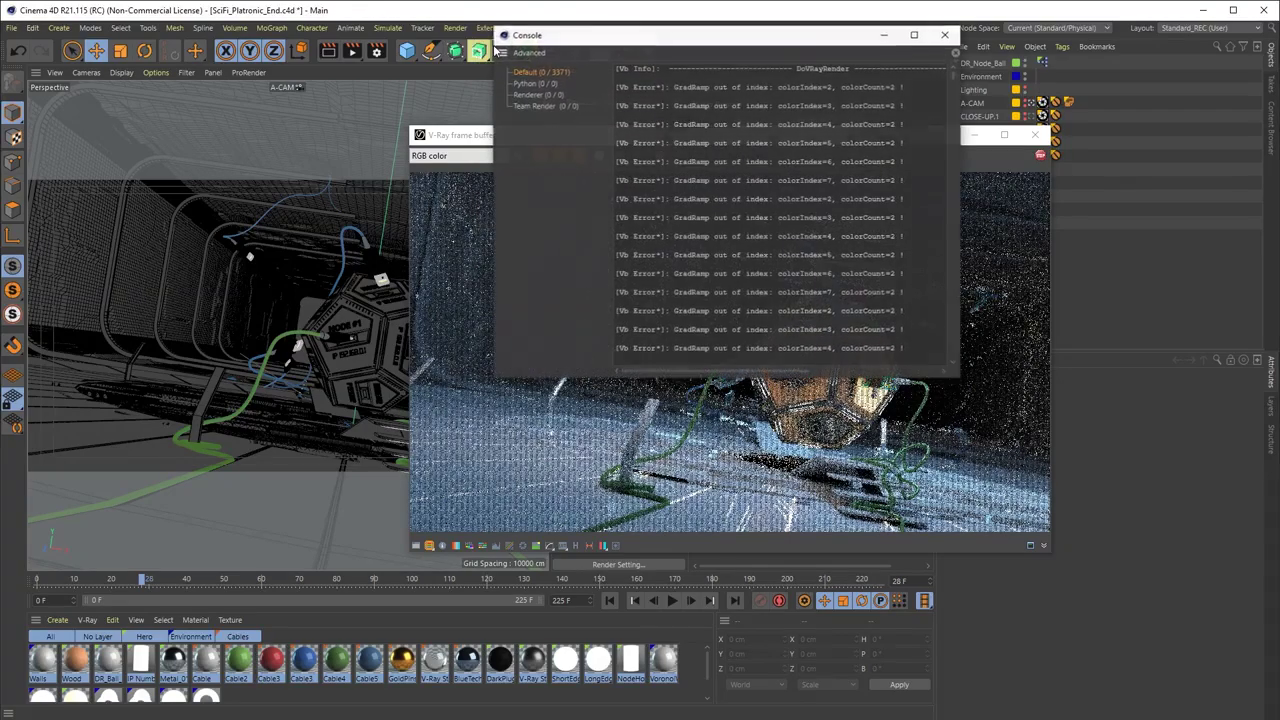
{"action": "left_click_drag", "start_coordinate": [953, 80], "coordinate": [985, 350]}
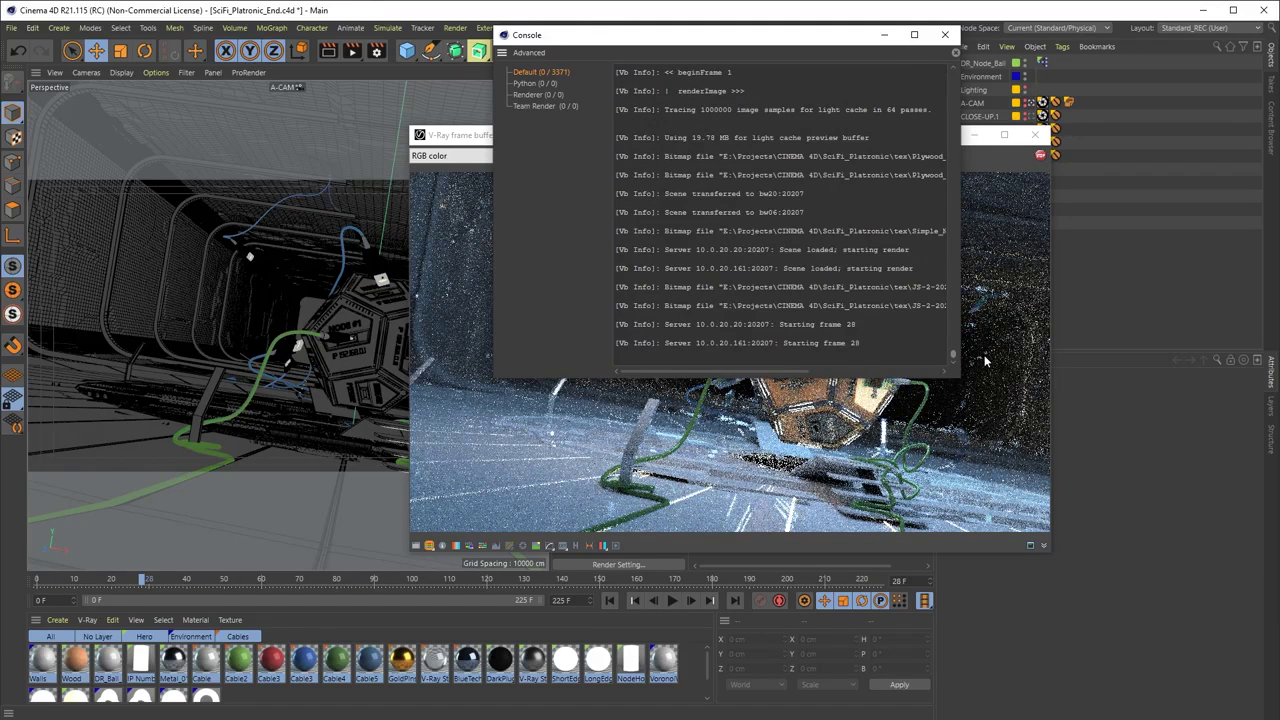
{"action": "left_click_drag", "start_coordinate": [858, 344], "coordinate": [597, 318]}
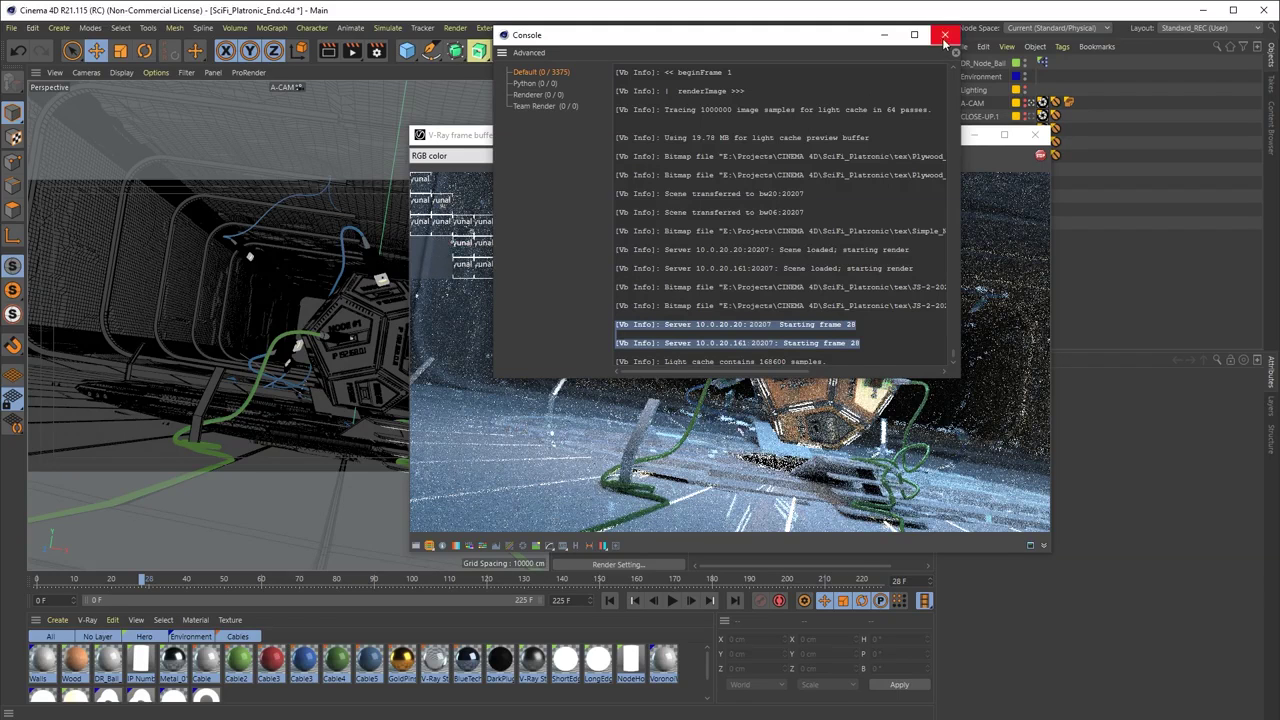
{"action": "left_click", "coordinate": [944, 36]}
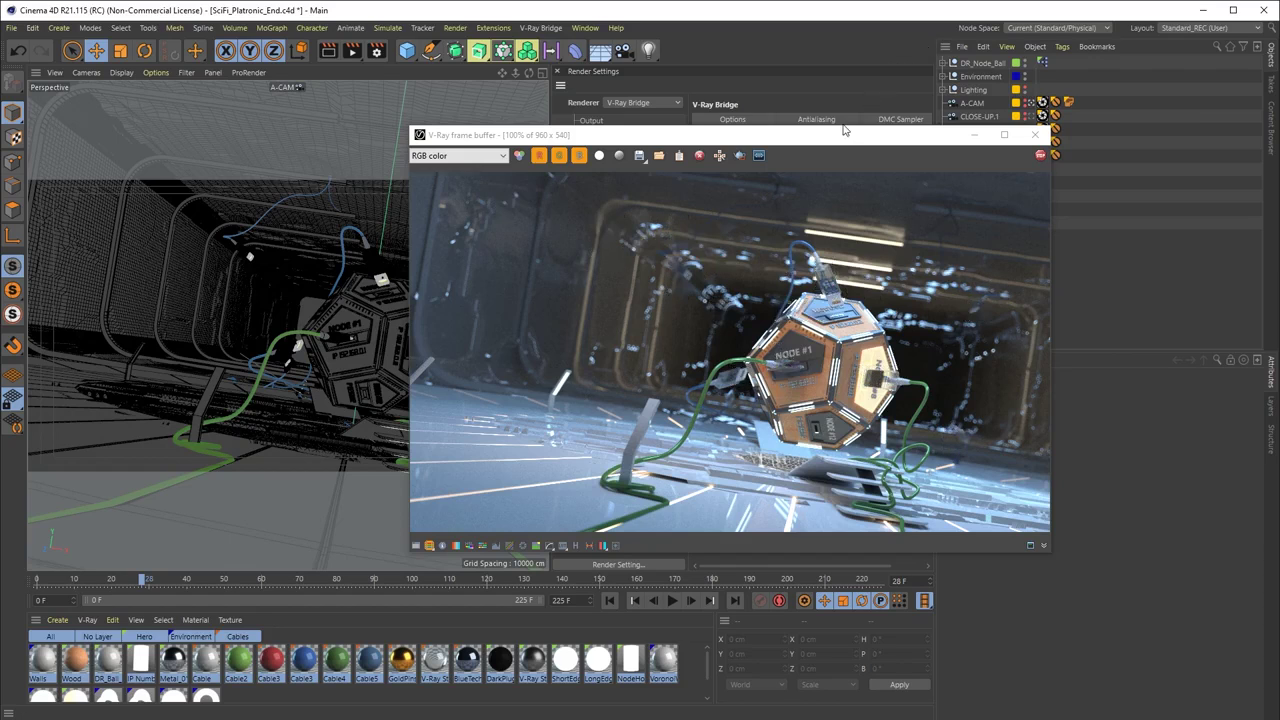
Show the V-Ray frame buffer's color corrections and adjust the shadow and highlight ends of the Curve
{"action": "left_click", "coordinate": [416, 545]}
{"action": "left_click_drag", "start_coordinate": [1084, 452], "coordinate": [1115, 448]}
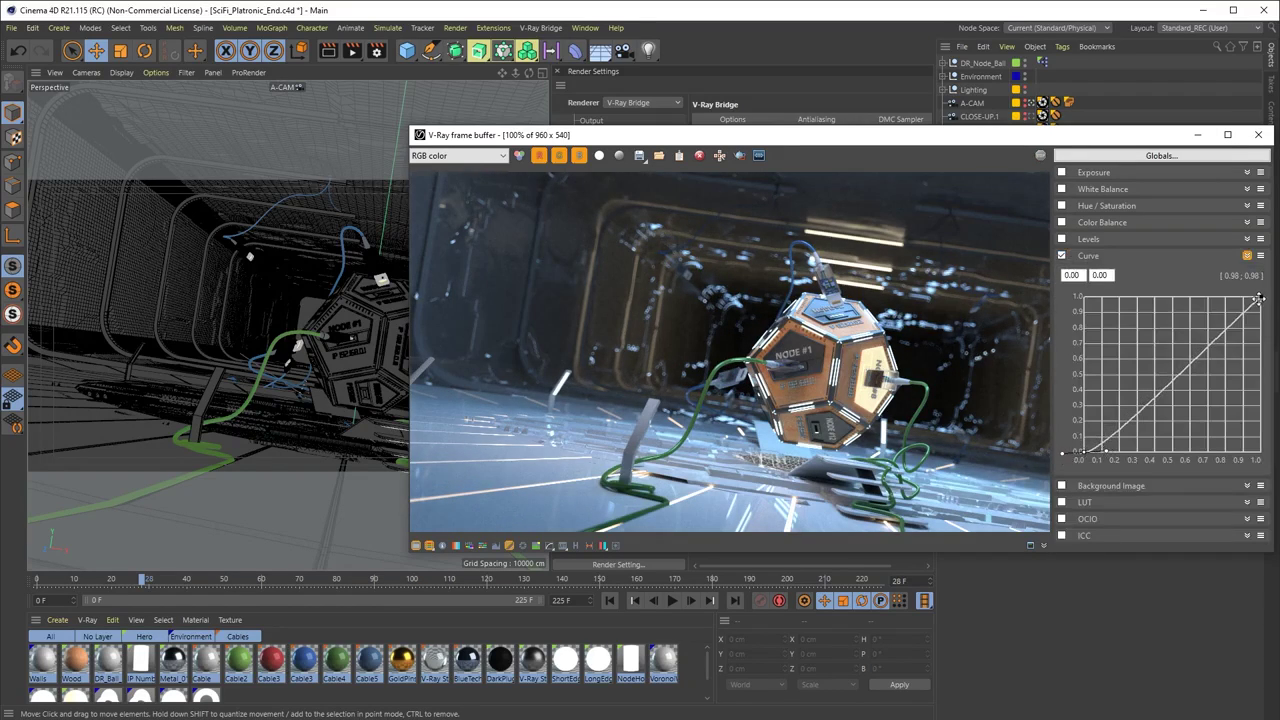
{"action": "left_click_drag", "start_coordinate": [1260, 297], "coordinate": [1227, 303]}
Enable the Bloom and Glare effects in the frame buffer, adjust their sliders, and hide the effect and correction settings
{"action": "left_click", "coordinate": [616, 546]}
{"action": "left_click", "coordinate": [251, 176]}
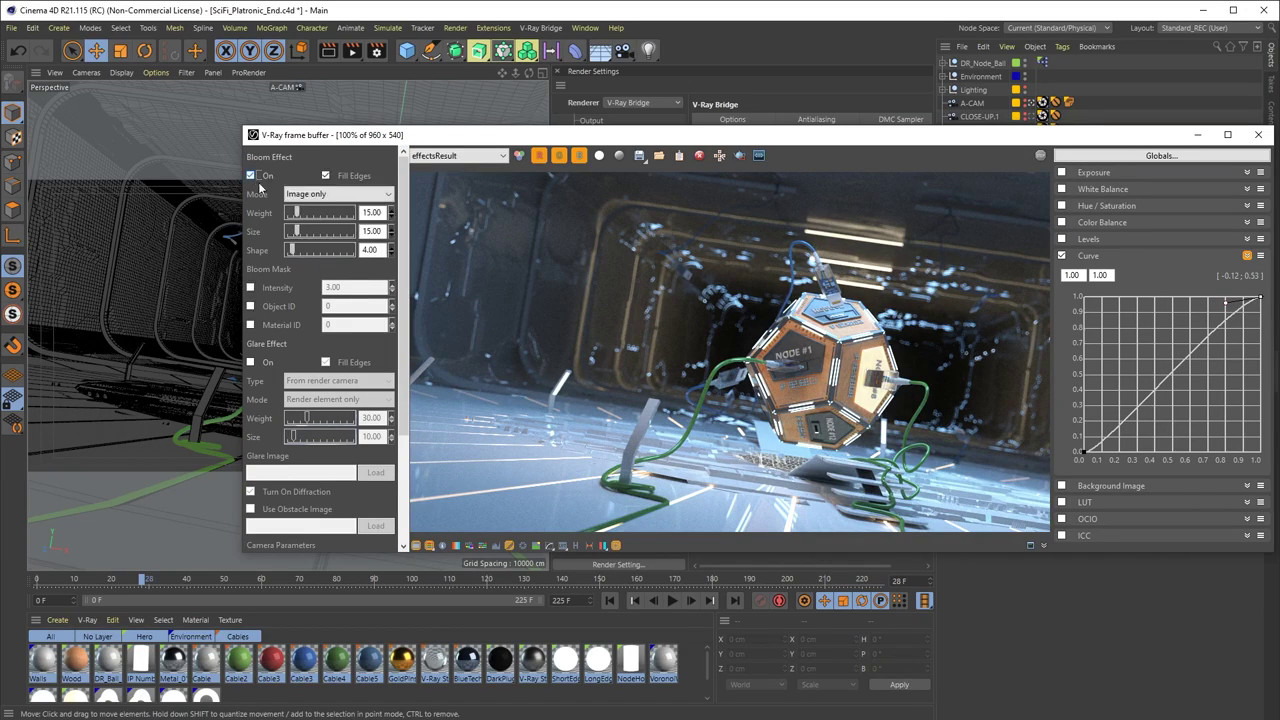
{"action": "left_click_drag", "start_coordinate": [298, 214], "coordinate": [305, 253]}
{"action": "left_click", "coordinate": [251, 362]}
{"action": "mouse_move", "coordinate": [294, 437]}
{"action": "left_mouse_down"}
{"action": "mouse_move", "coordinate": [308, 438]}
{"action": "mouse_move", "coordinate": [295, 419]}
{"action": "left_mouse_up"}
{"action": "left_click", "coordinate": [616, 546]}
{"action": "left_click", "coordinate": [416, 547]}
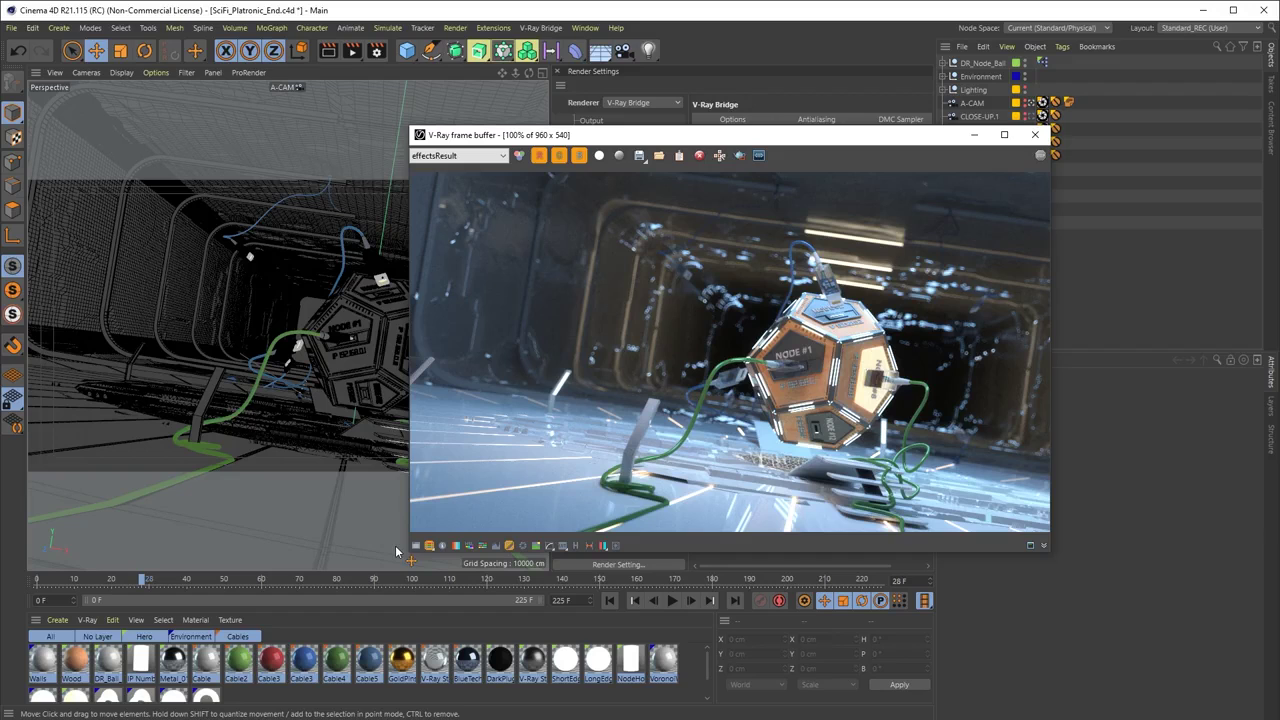